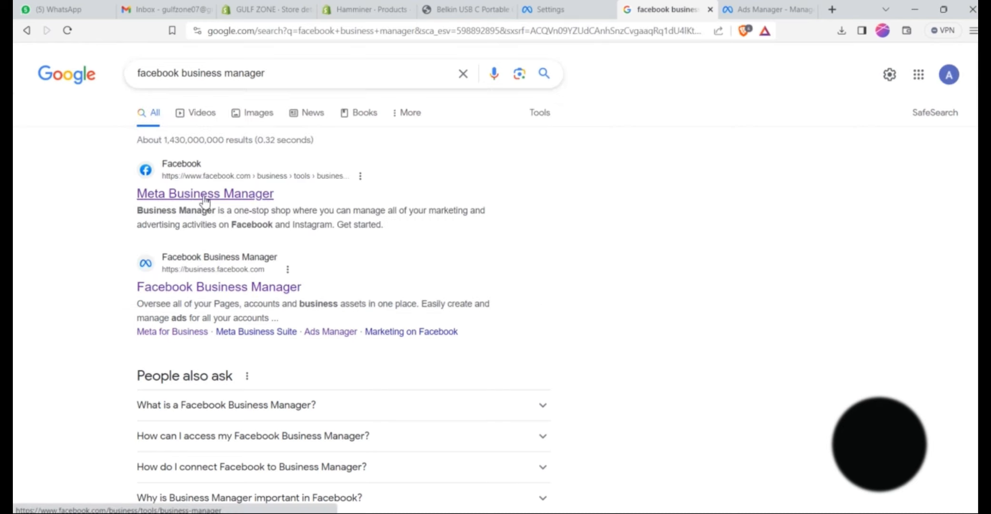
- Open the Meta Business Manager page from the Google results for 'facebook business manager'
click(205, 199)
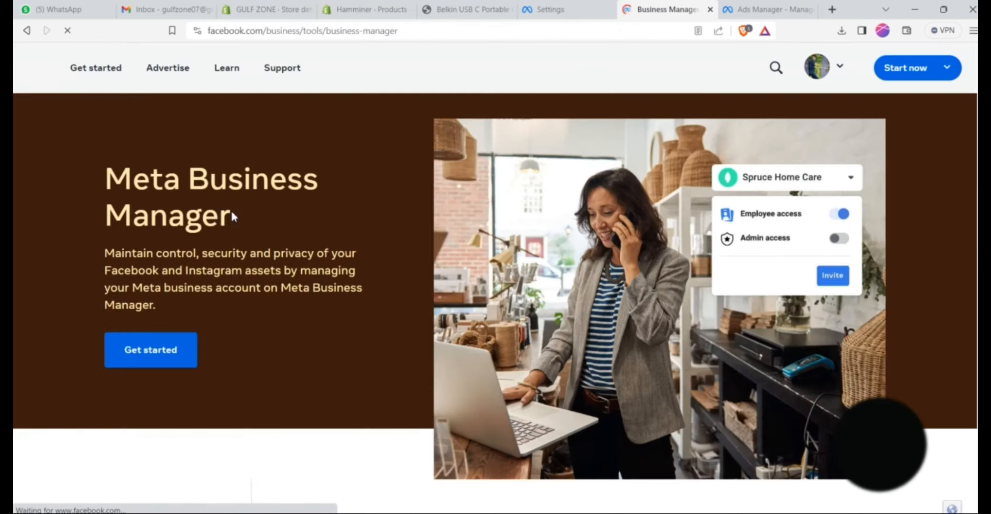
- Start Business Manager setup and choose Create a business account from the Gulf Store account list
click(154, 354)
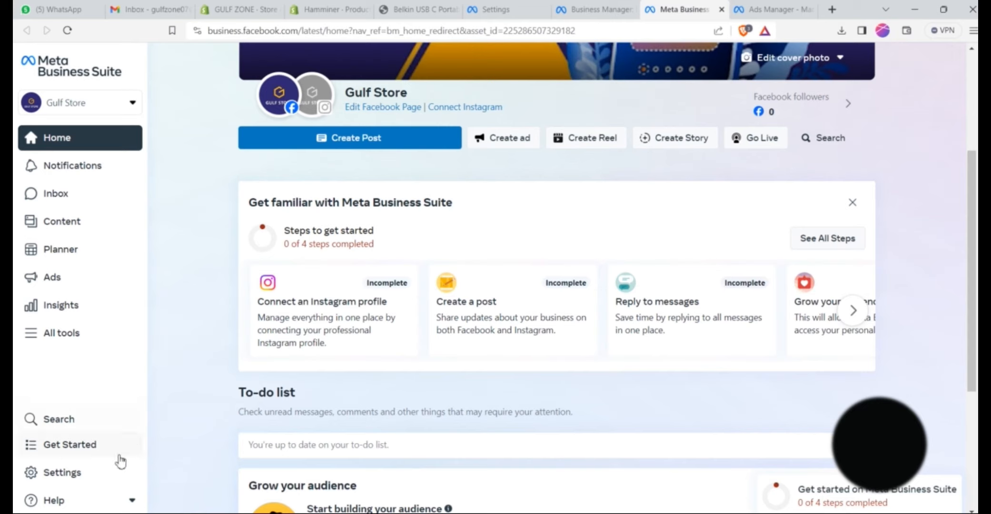
click(128, 112)
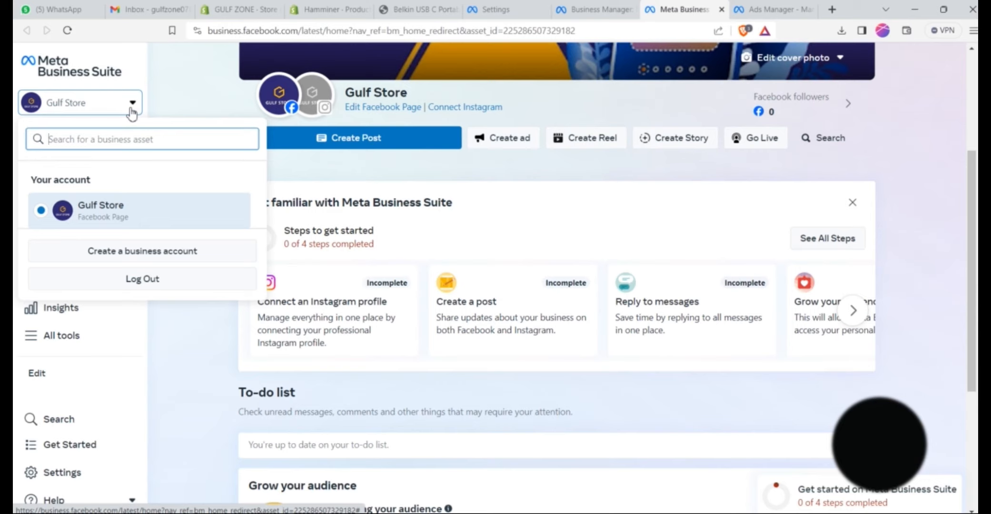
click(187, 103)
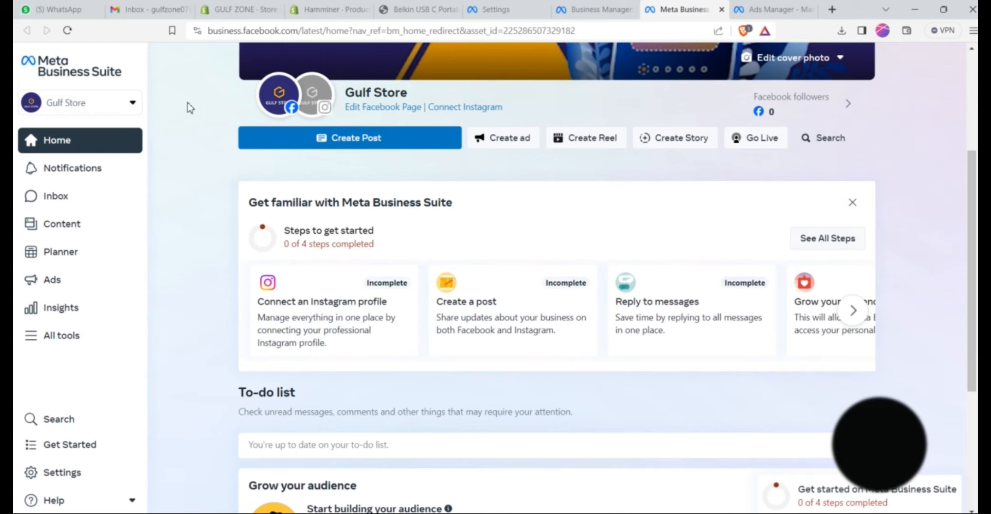
click(133, 103)
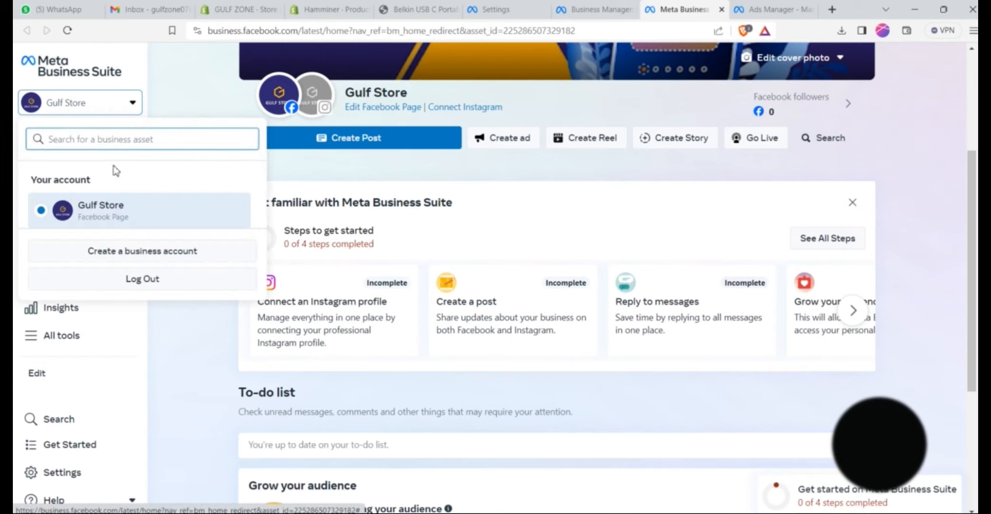
click(160, 87)
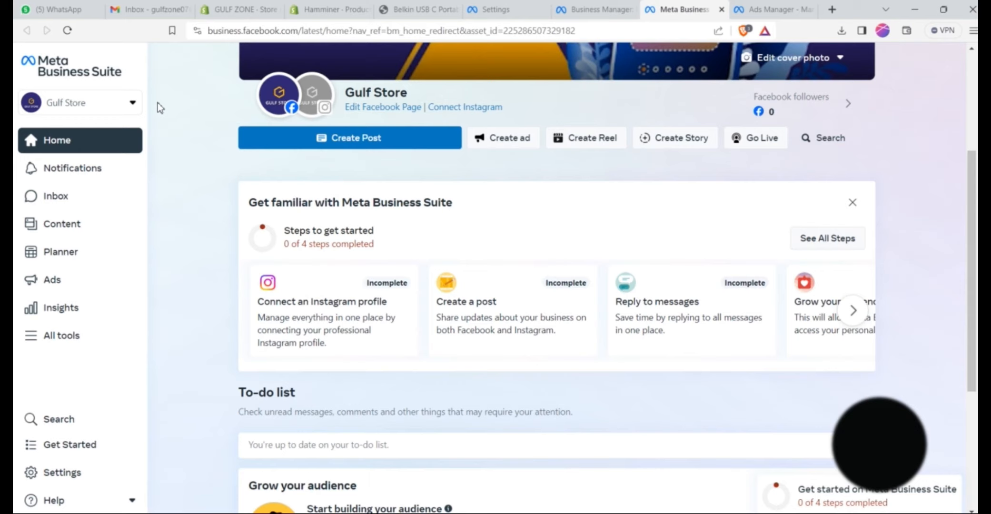
click(131, 104)
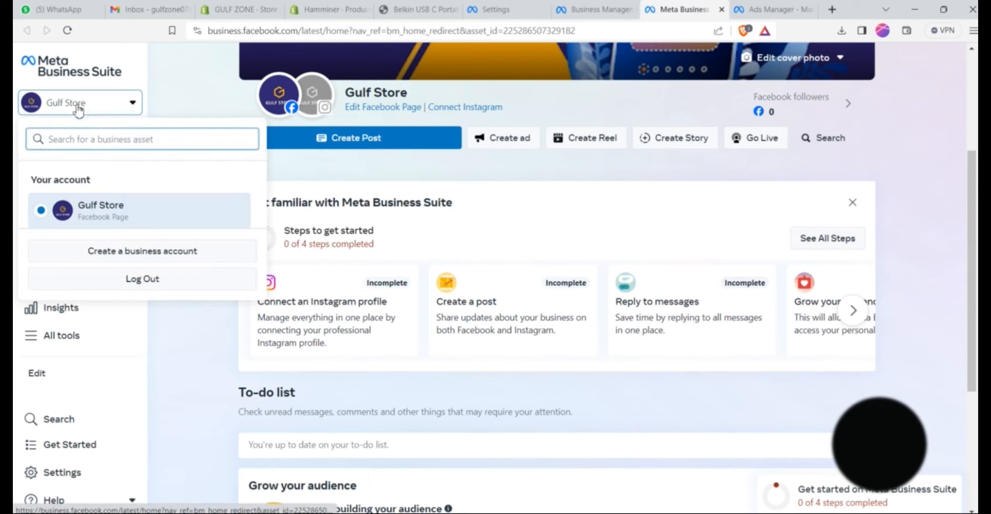
click(129, 257)
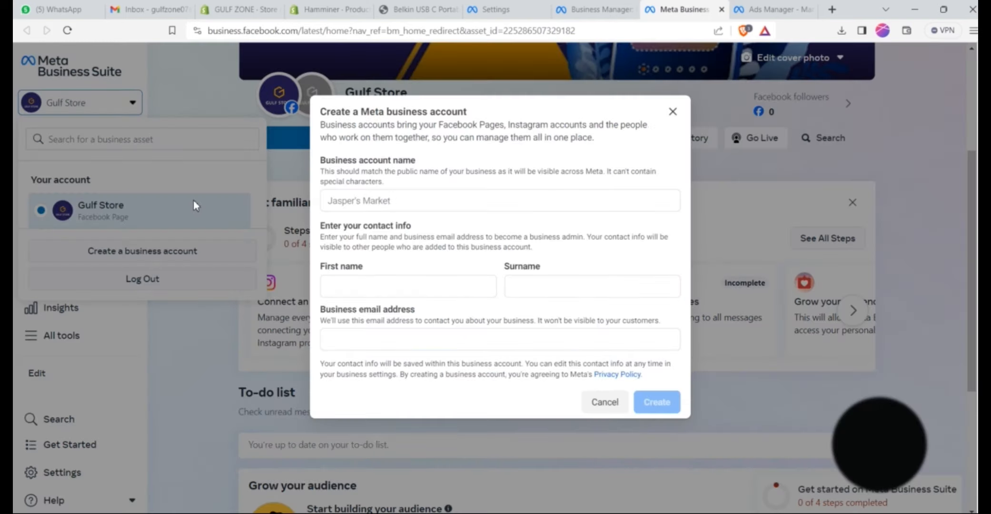
- Enter account name 'GULF ZONE BUSINESS ACCOUNT', the admin's name and pasted business e-mail, and submit
click(438, 202)
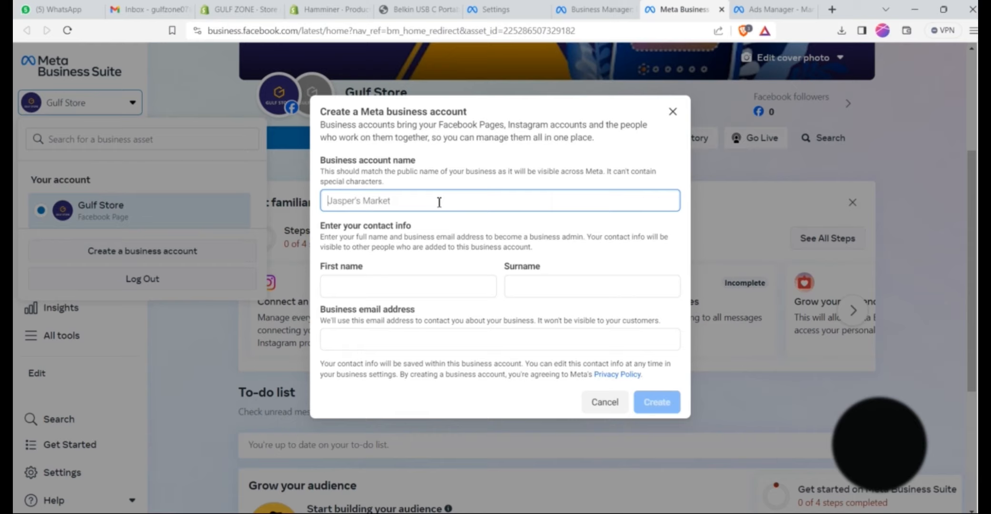
text(GULF ZONE BUSINE)
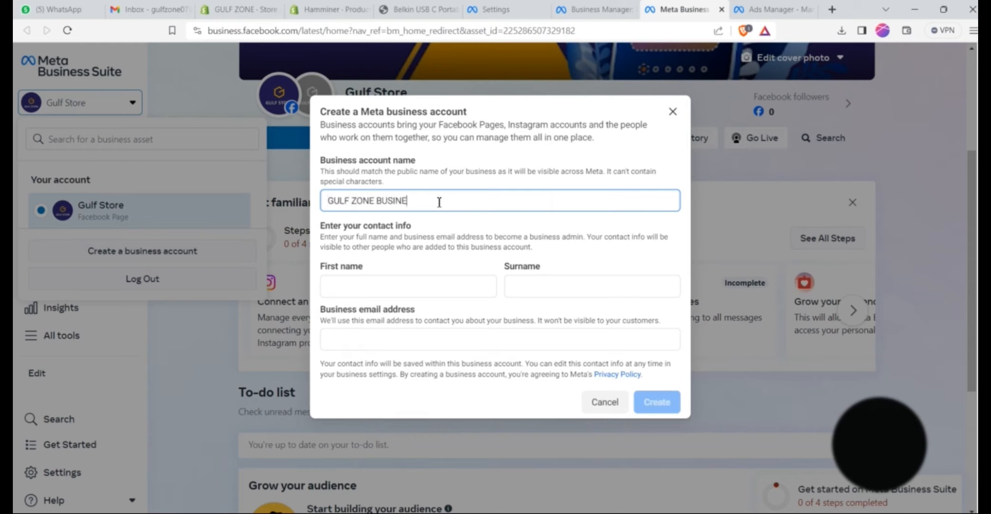
text(SS ACCOUNT)
click(417, 284)
key(Tab)
key(Tab)
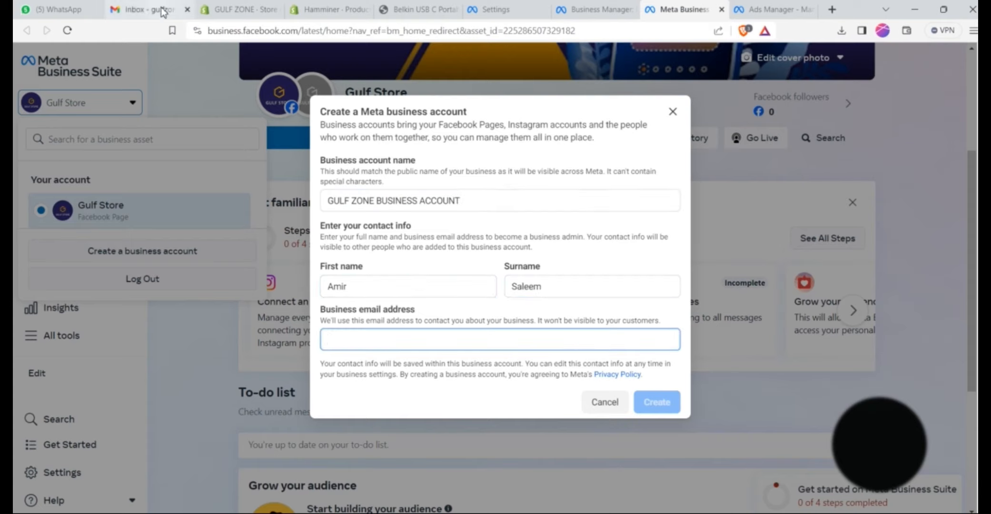
click(145, 10)
click(967, 67)
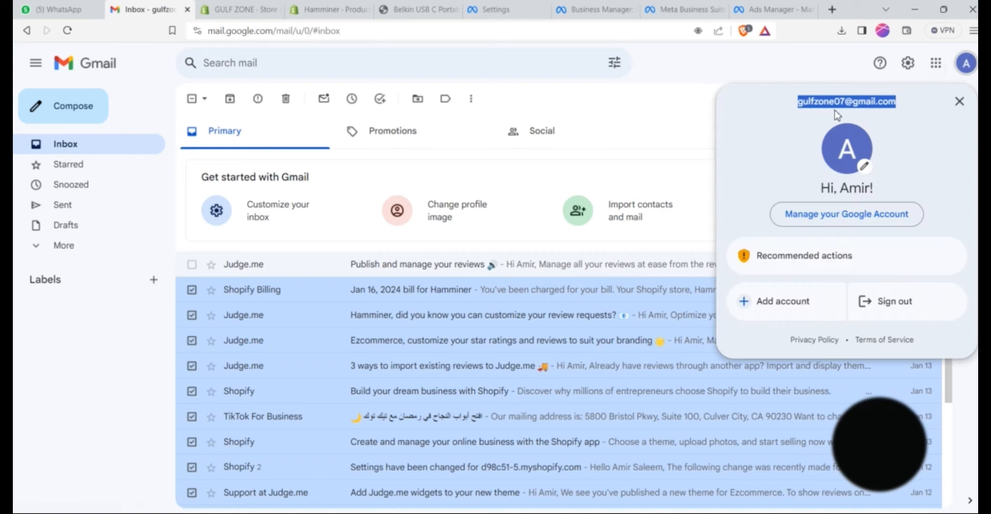
click(597, 9)
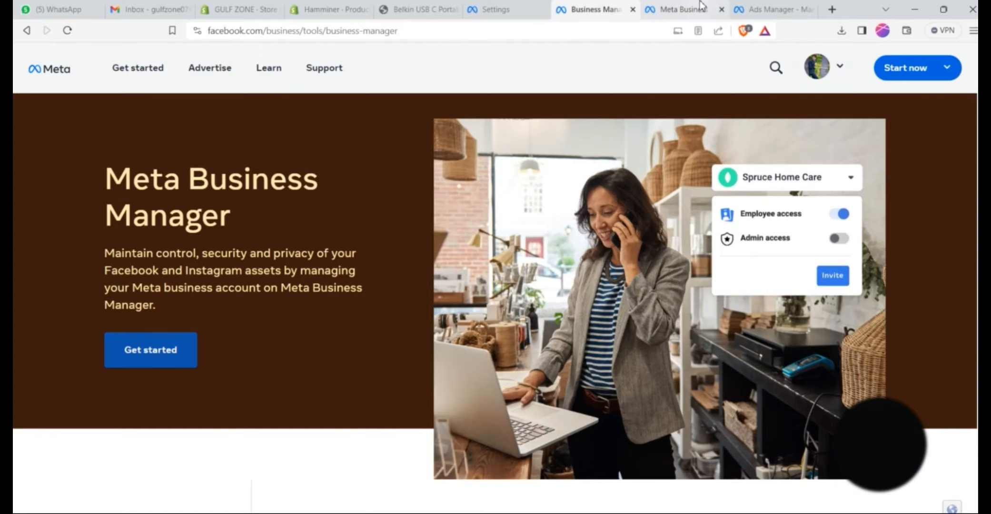
click(682, 9)
key(ctrl+v)
click(645, 407)
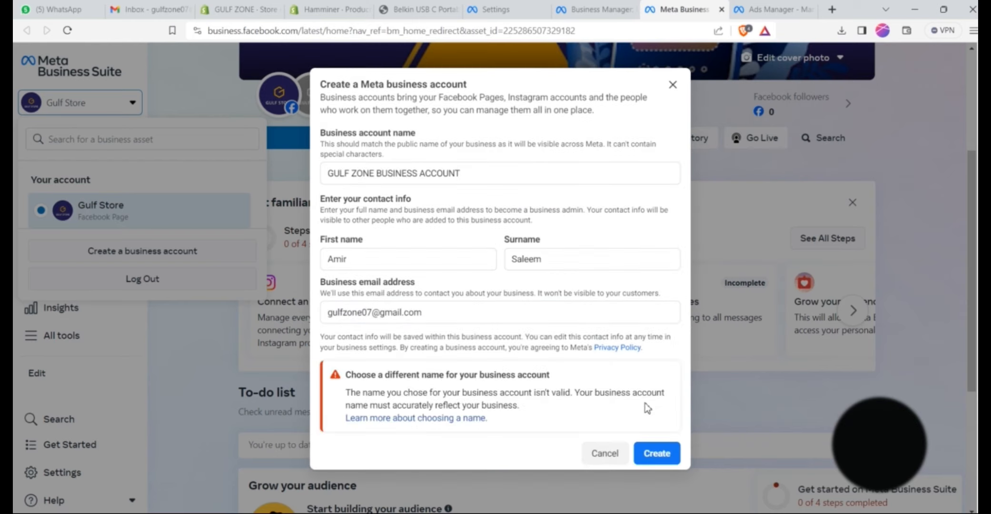
- Shorten the rejected name to 'GULF ZONE Account' and create the account again
click(455, 172)
drag(455, 172, 389, 174)
key(BackSpace)
key(BackSpace)
key(BackSpace)
text(Account)
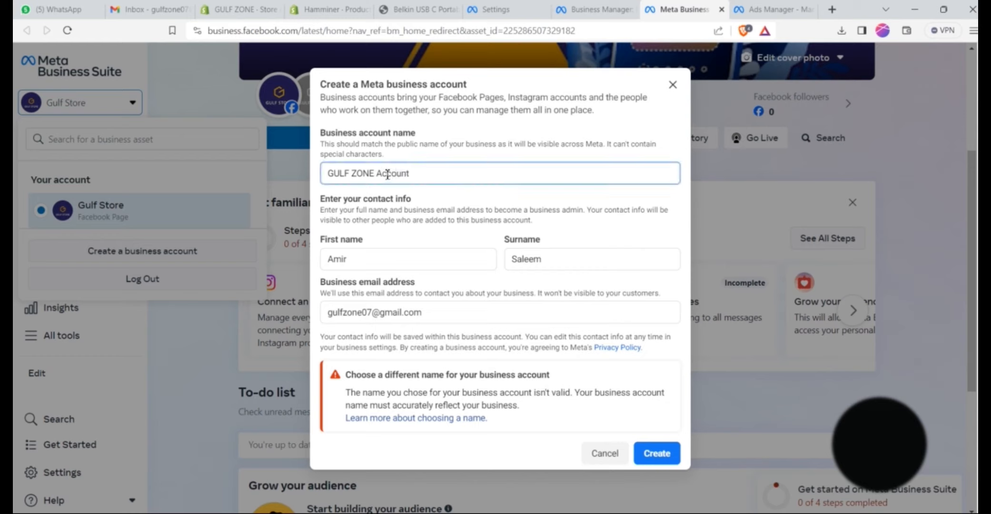
click(647, 454)
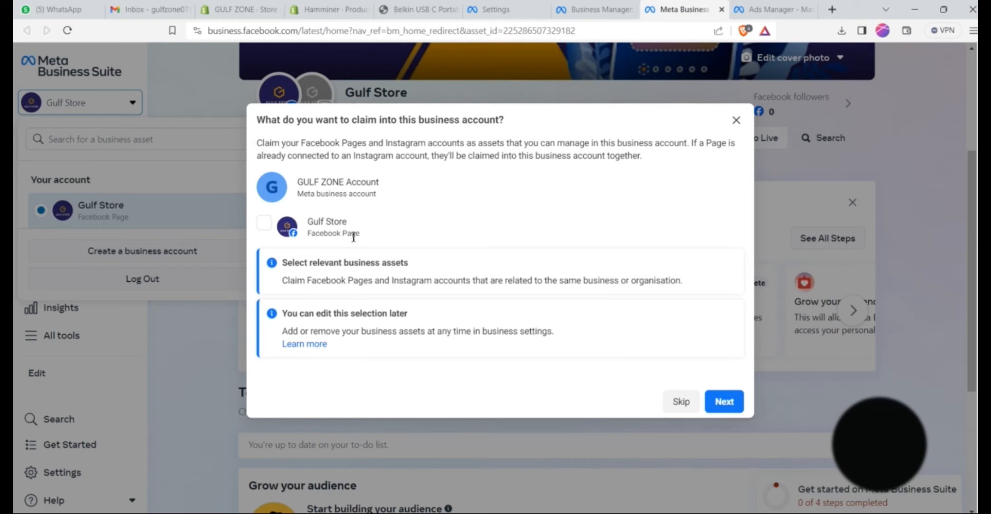
- Claim the Gulf Store page, skip adding people, and confirm the business account setup
click(264, 222)
click(731, 406)
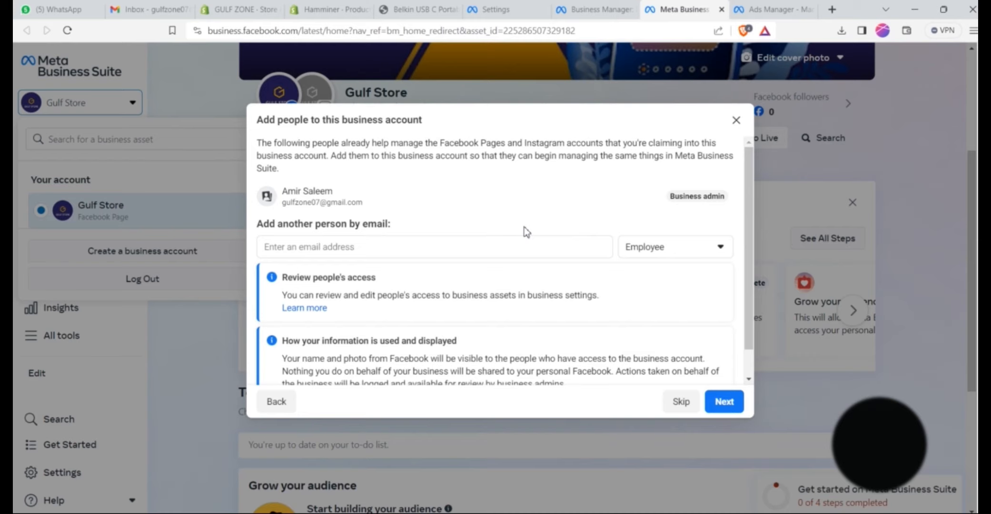
scroll(526, 231, down, 2)
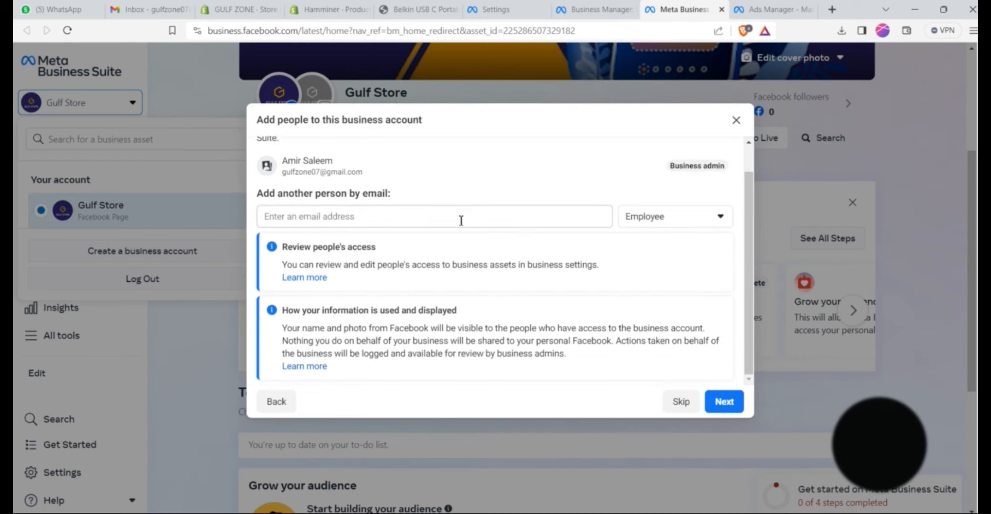
click(658, 225)
click(565, 178)
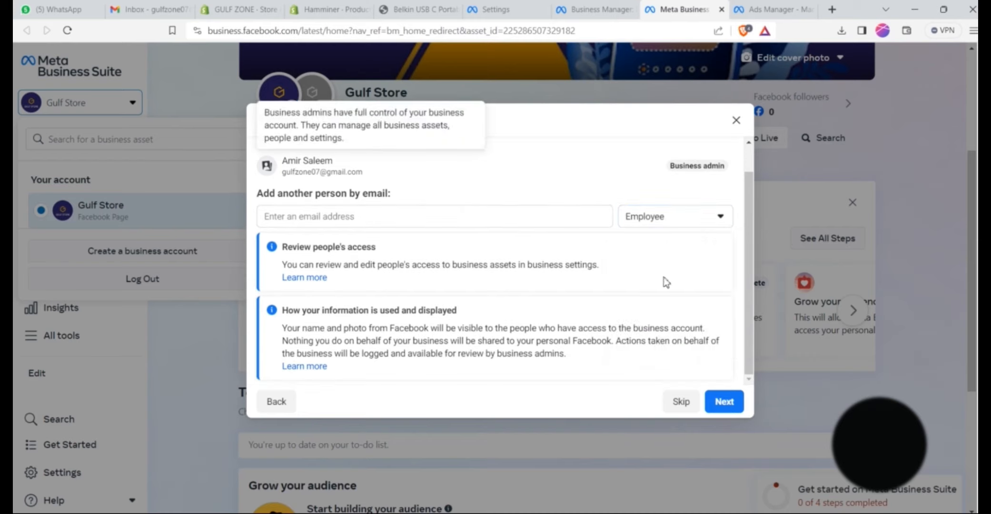
click(724, 401)
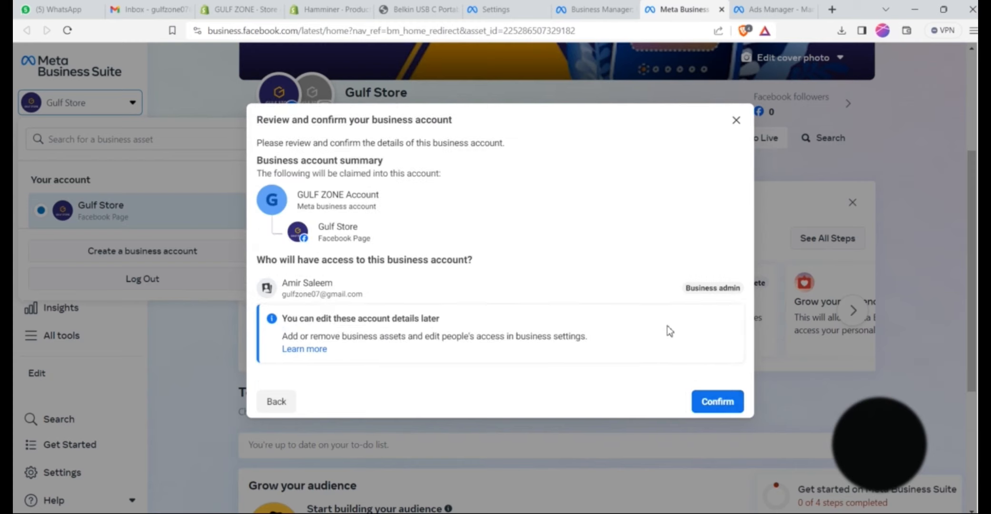
click(726, 404)
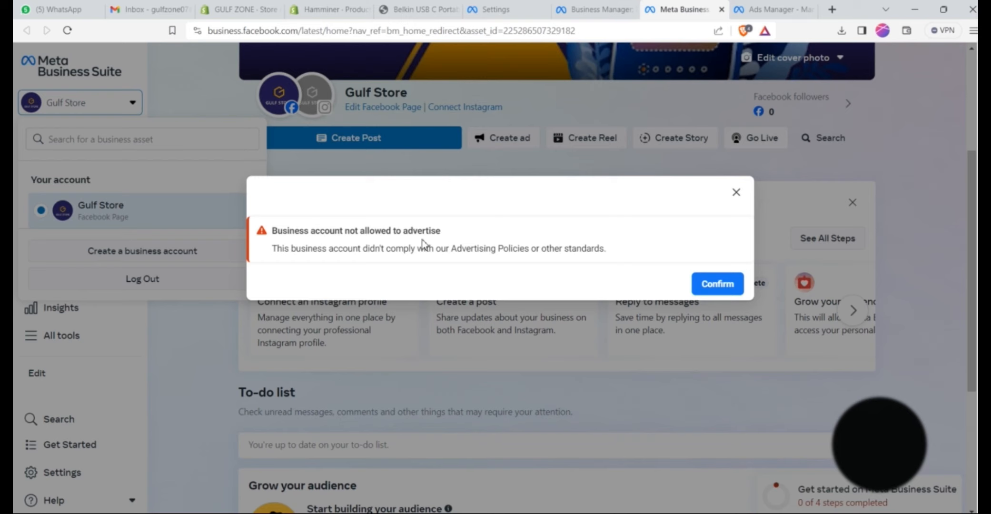
- Dismiss the advertising restriction notice and switch to the GULF ZONE Account home
click(708, 286)
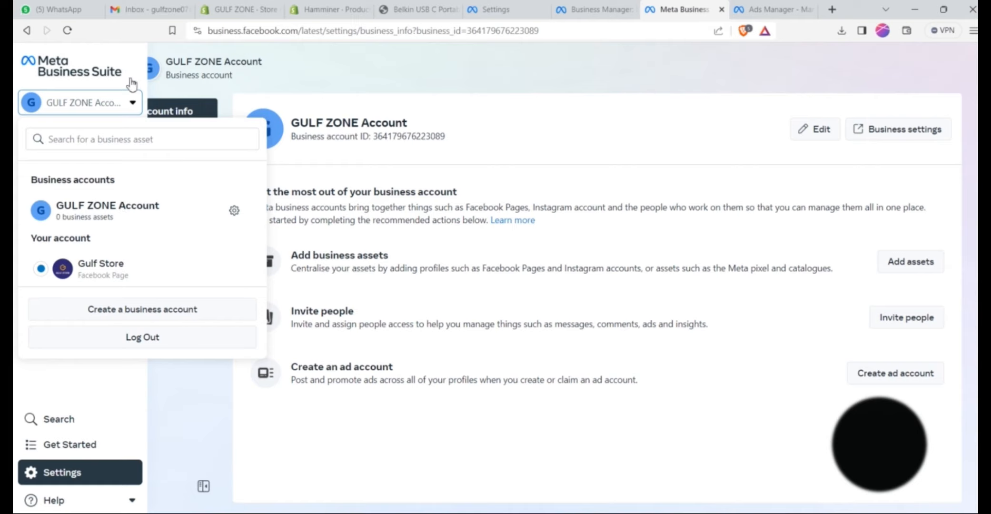
click(123, 66)
click(89, 112)
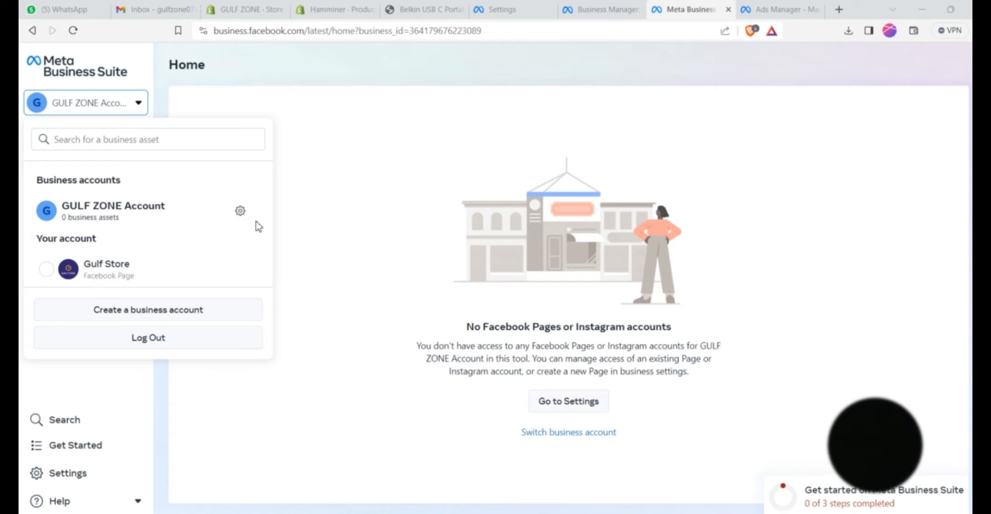
- Open GULF ZONE Account's Business settings info and start editing its name and primary Page
click(241, 212)
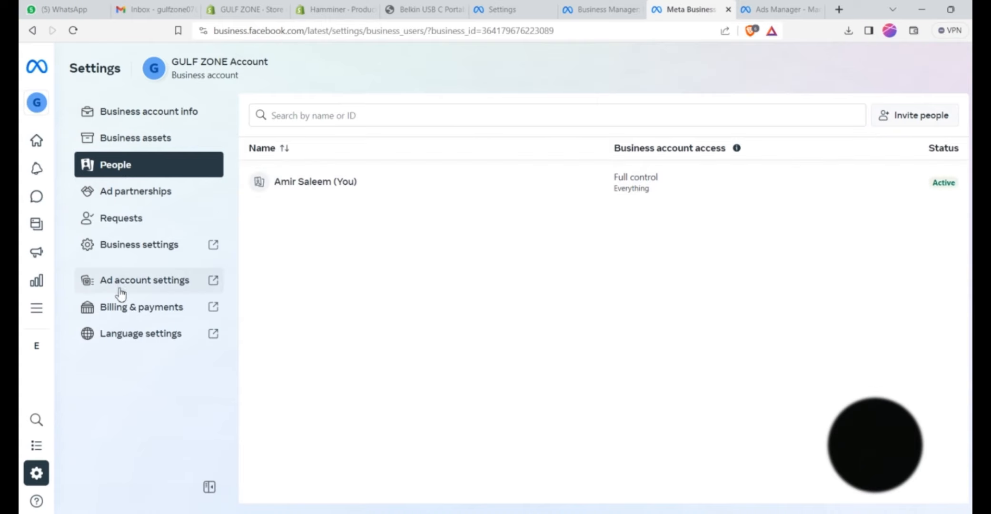
click(147, 123)
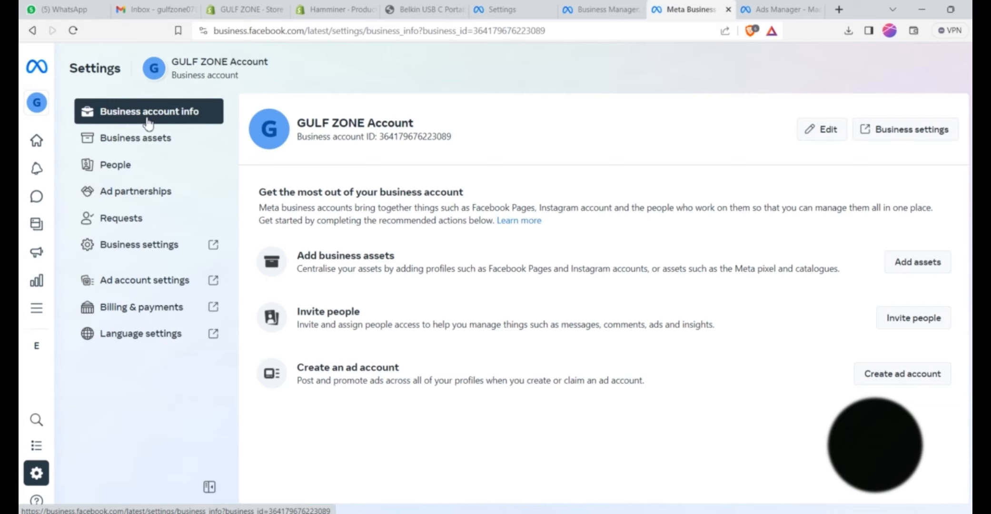
click(879, 137)
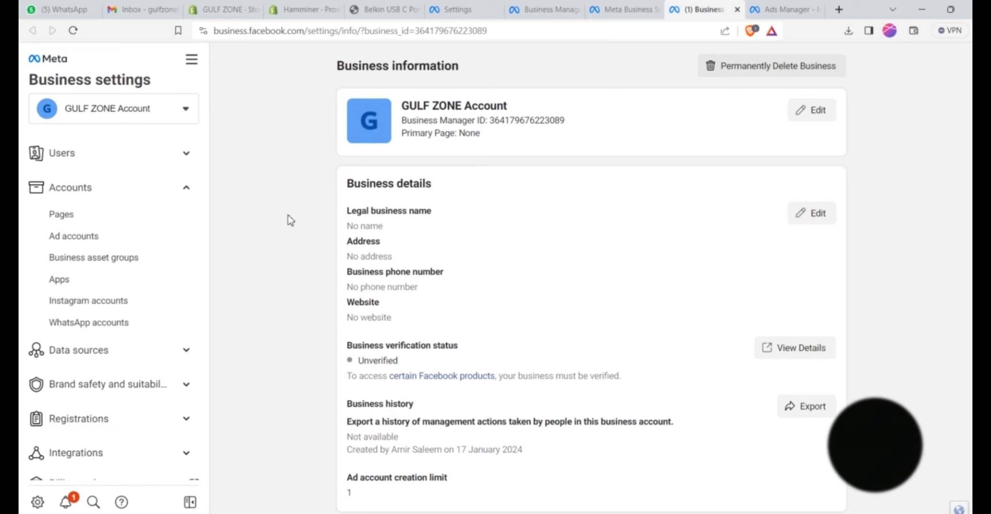
click(809, 114)
- Search for 'Gulf store' as the primary Page, then cancel the name and Page edit
click(468, 167)
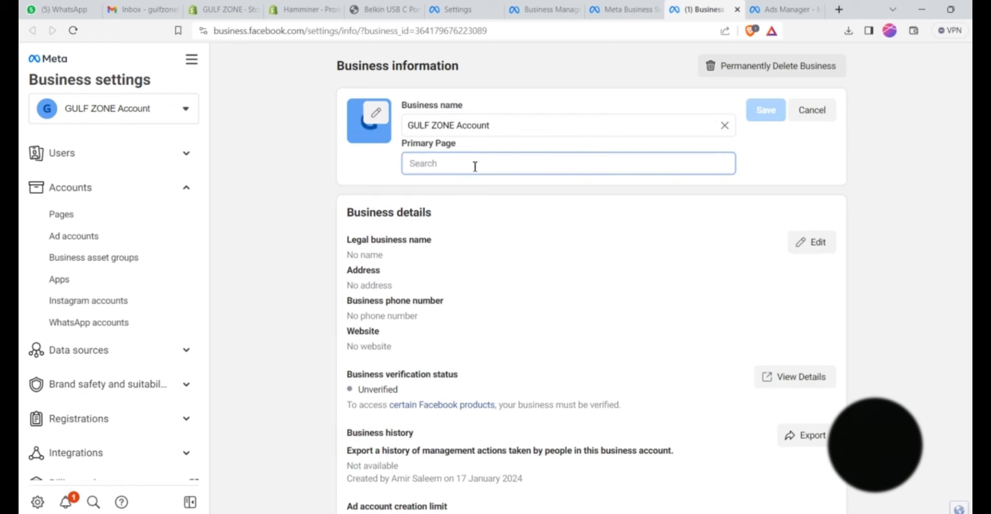
text(Gulf store)
click(793, 116)
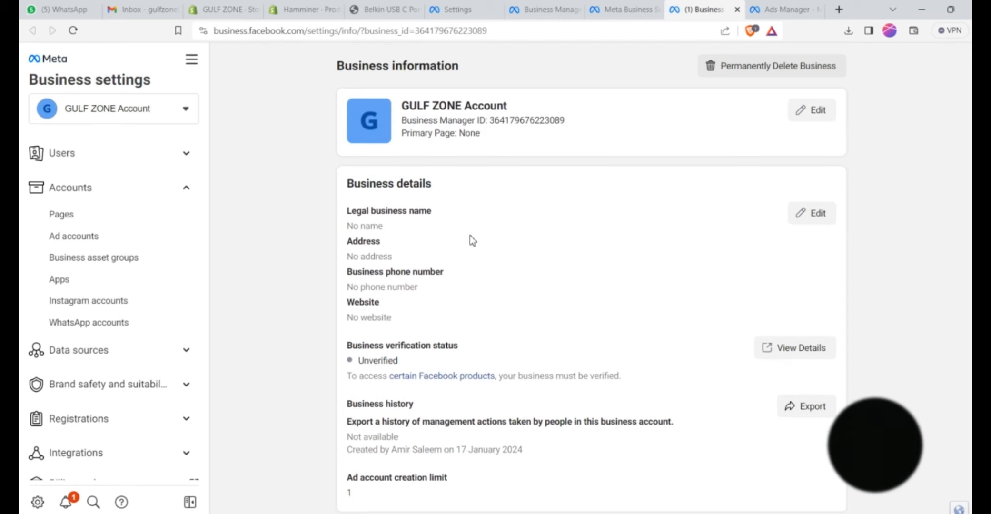
- Enter legal name Gulf Zone llc, country United Arab Emirates, and Dubai street address and city
click(810, 220)
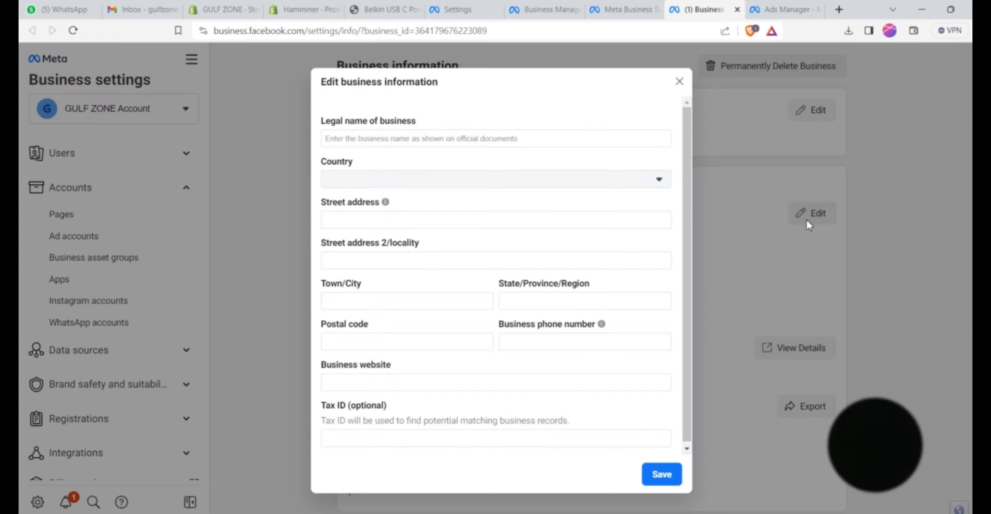
click(450, 141)
text(Gulf Zone llc)
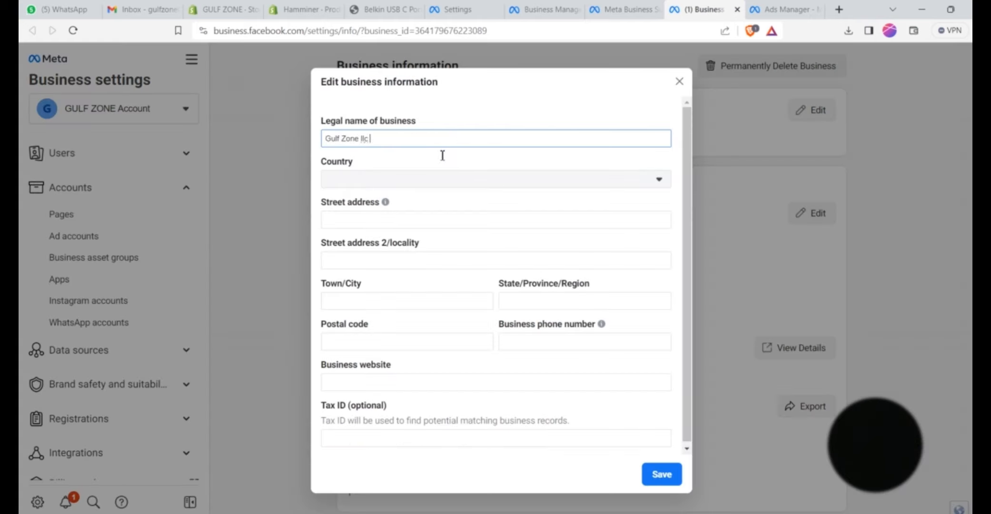
click(428, 183)
text(uni)
click(419, 256)
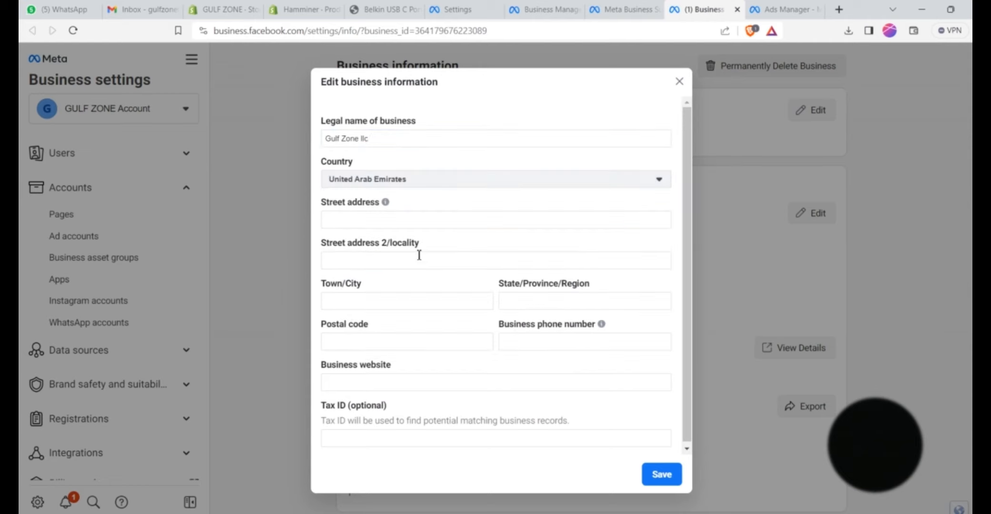
click(424, 222)
text(Dubai)
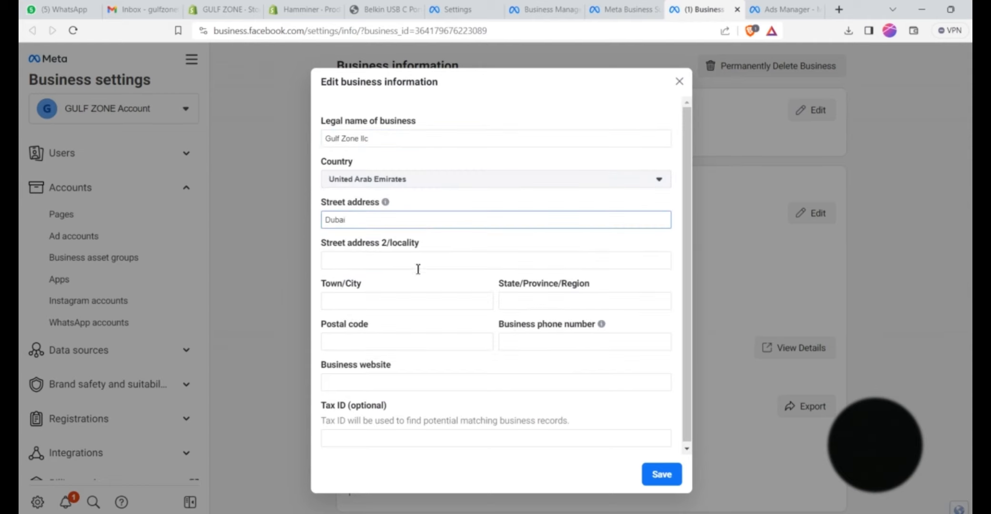
click(401, 305)
text(Dubai)
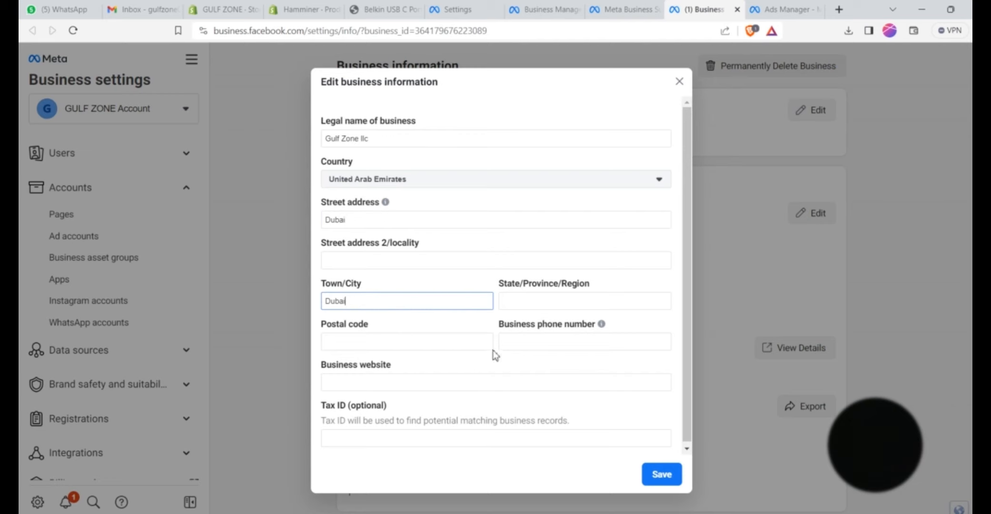
scroll(426, 371, down, 1)
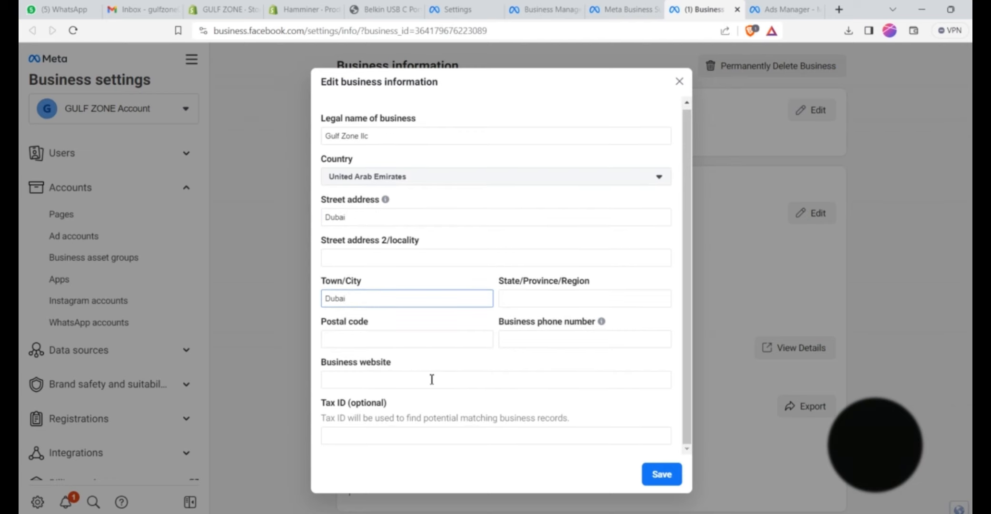
click(657, 478)
click(565, 301)
text(Dubai)
click(437, 340)
text(4420)
click(553, 338)
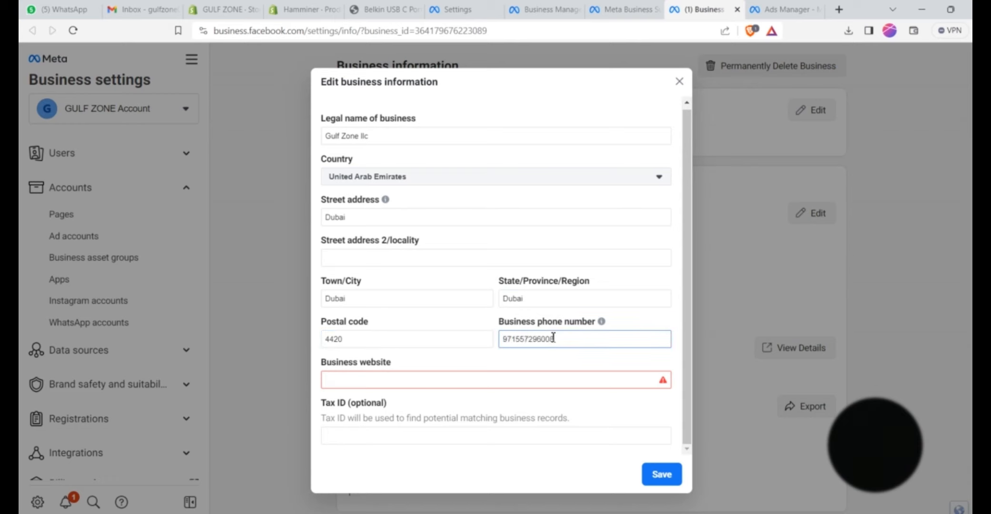
click(487, 386)
text(Guldzon)
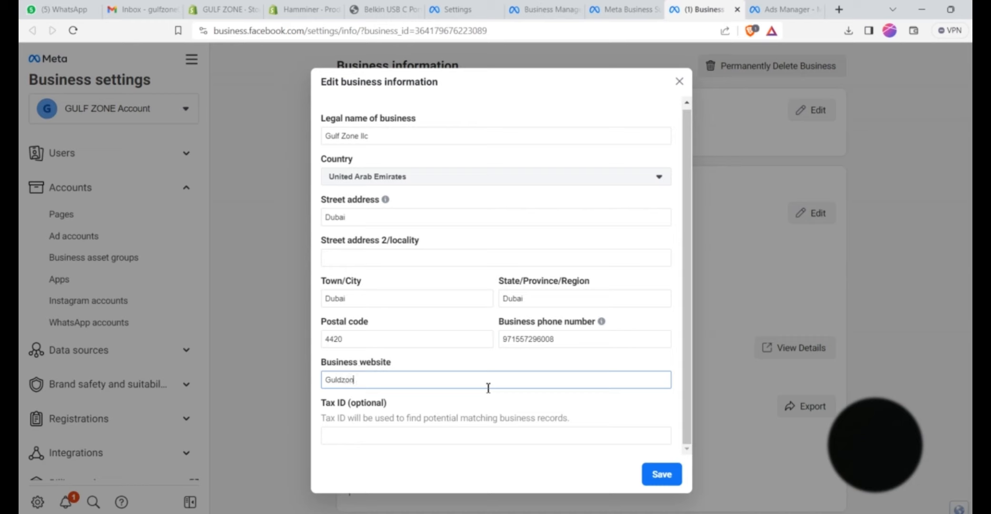
key(BackSpace)
key(BackSpace)
key(BackSpace)
key(BackSpace)
text(fzoneuae.com)
click(326, 381)
text(www.)
click(648, 474)
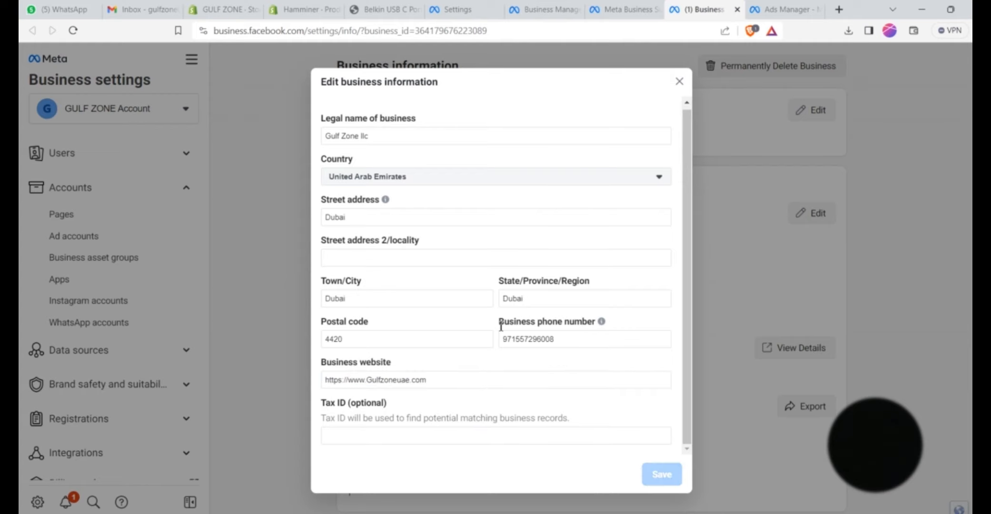
- Resend the business e-mail confirmation from My Info, then reload the Gmail inbox
scroll(498, 328, down, 4)
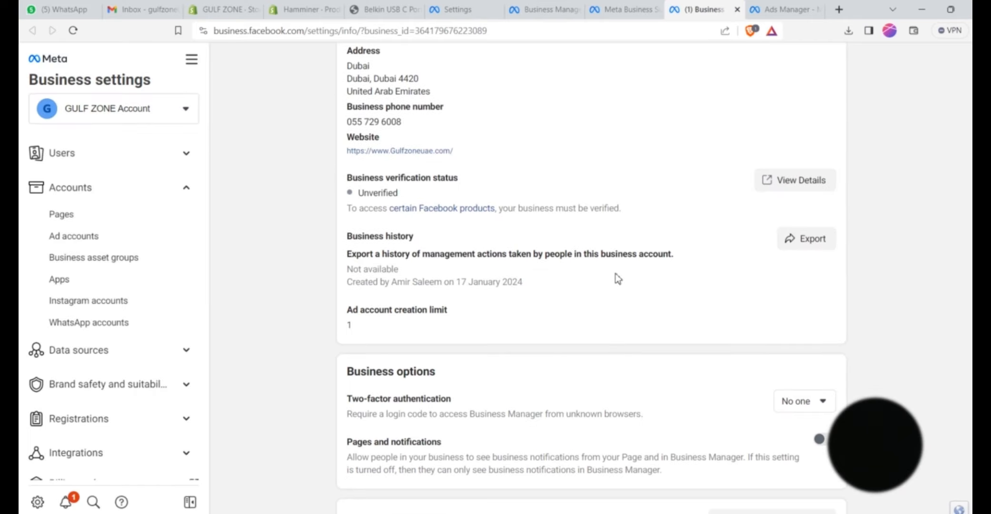
scroll(617, 279, down, 5)
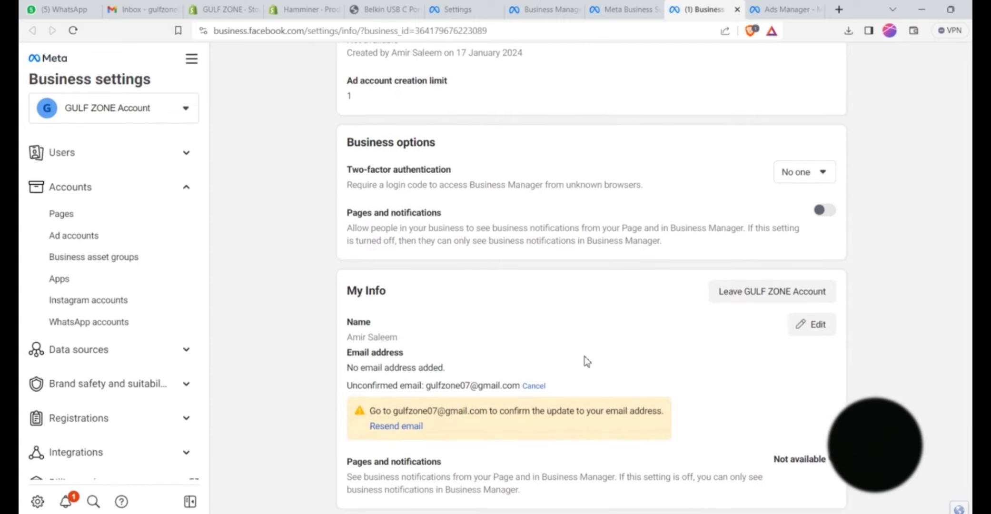
click(391, 427)
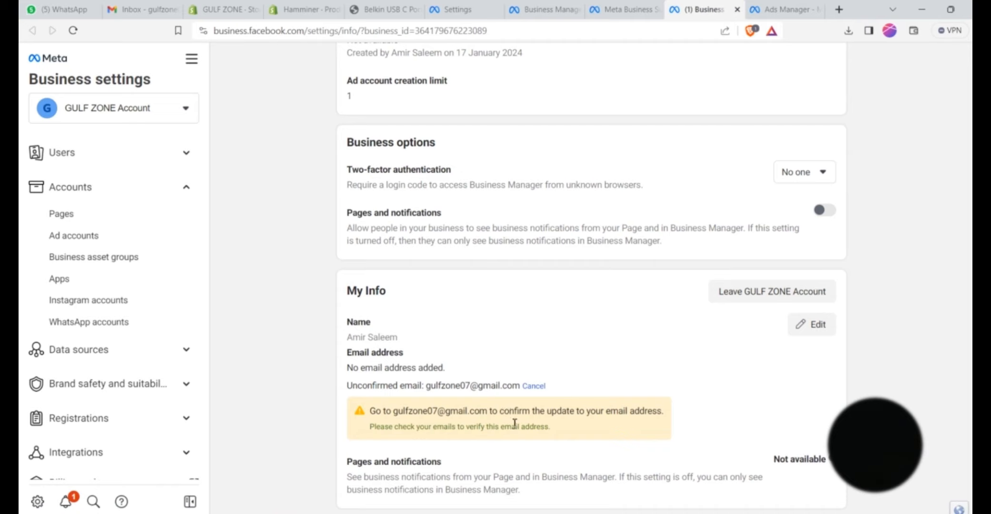
click(162, 11)
click(72, 30)
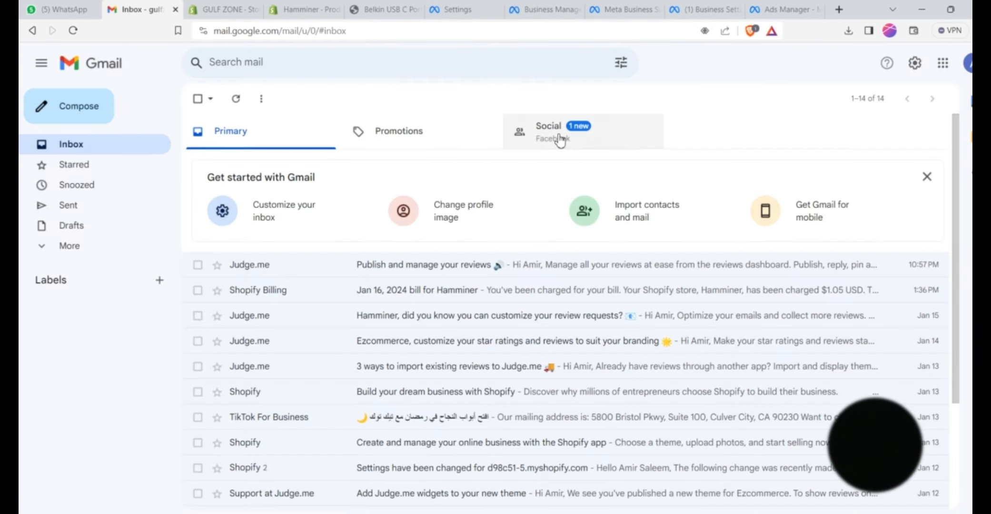
- Open Facebook's 'Confirm your business email' message under Social and confirm the address
click(560, 140)
click(450, 274)
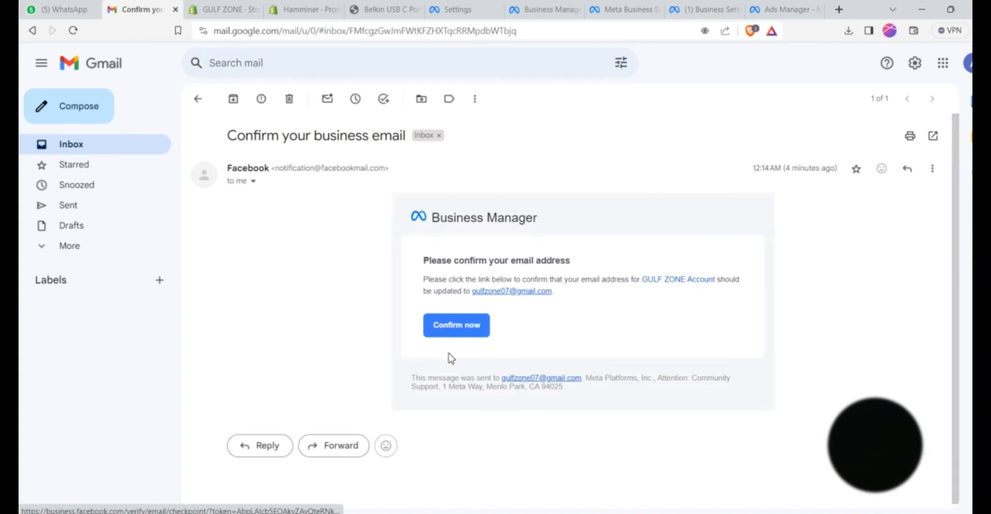
click(458, 328)
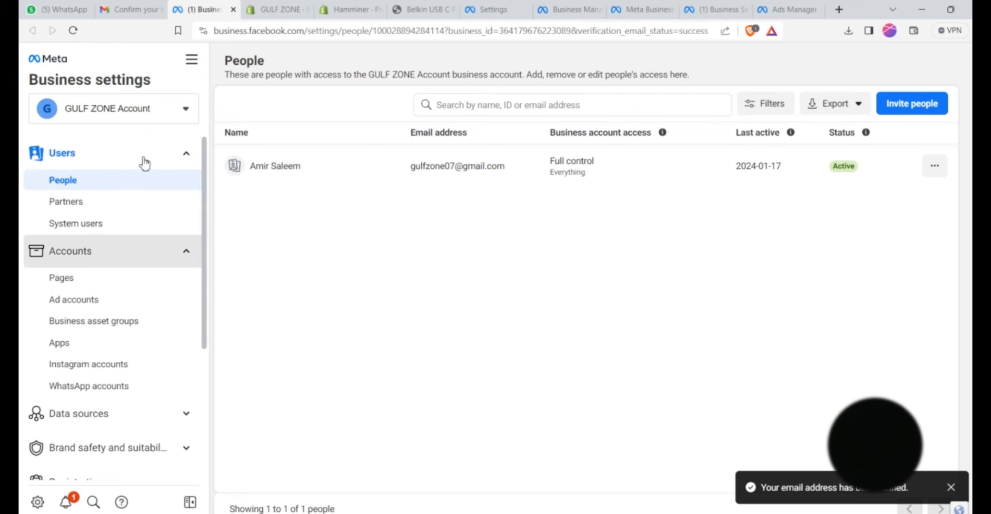
- Close the extra tab and reload Business settings to review the saved business details
key(ctrl+w)
click(585, 9)
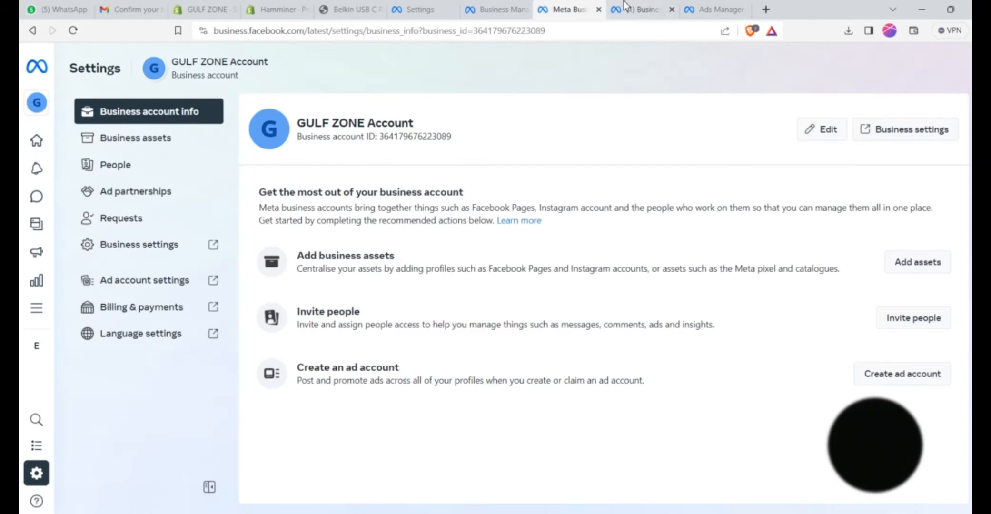
click(645, 9)
click(73, 30)
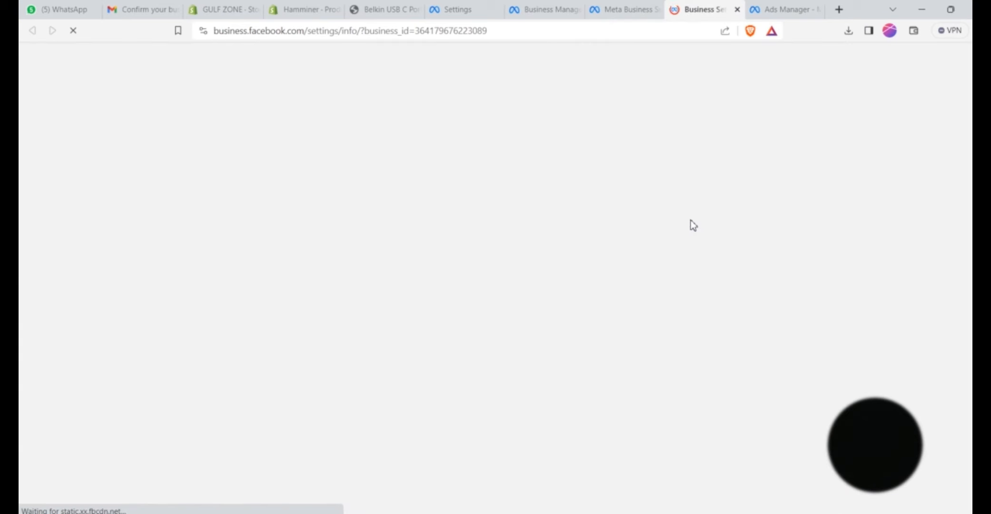
scroll(655, 250, down, 7)
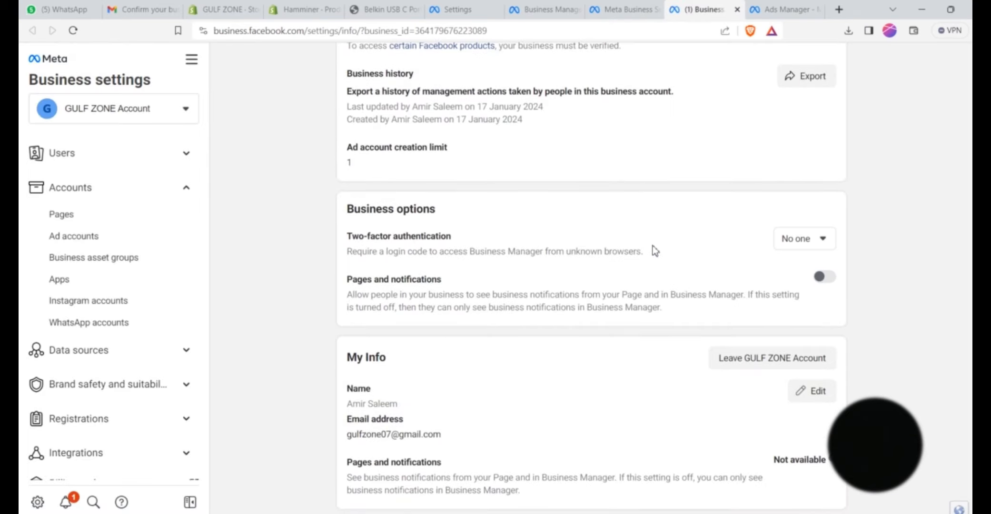
scroll(583, 428, up, 7)
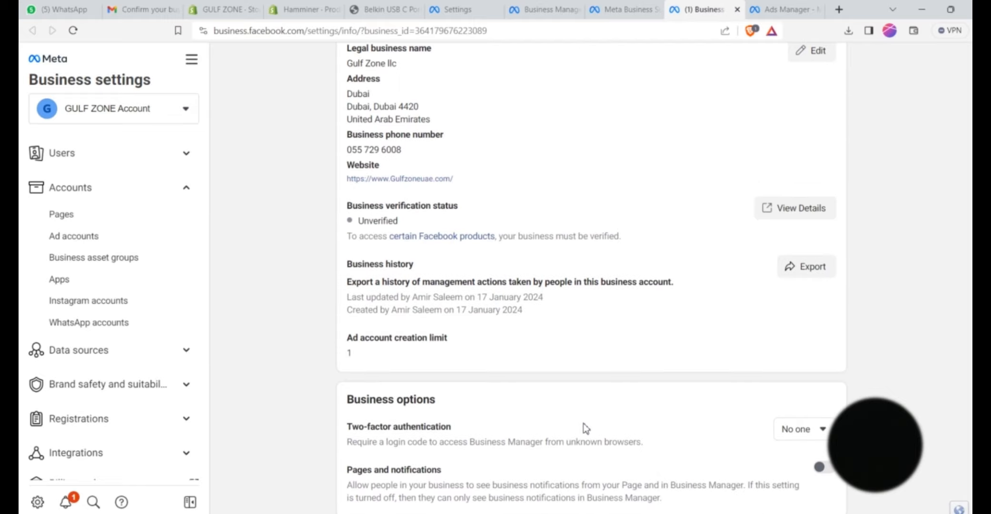
scroll(609, 350, down, 3)
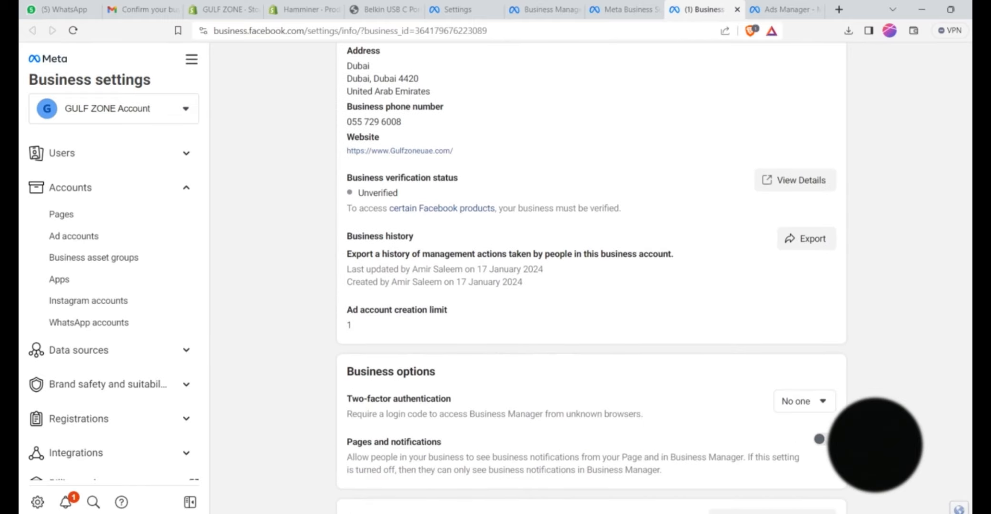
- Open the business's Pages list and check why adding Pages is restricted
click(133, 159)
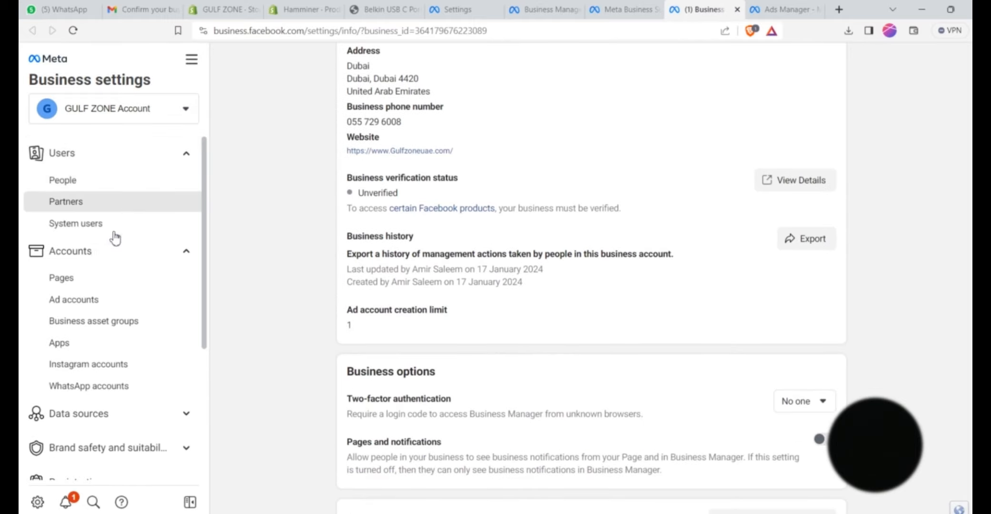
click(97, 280)
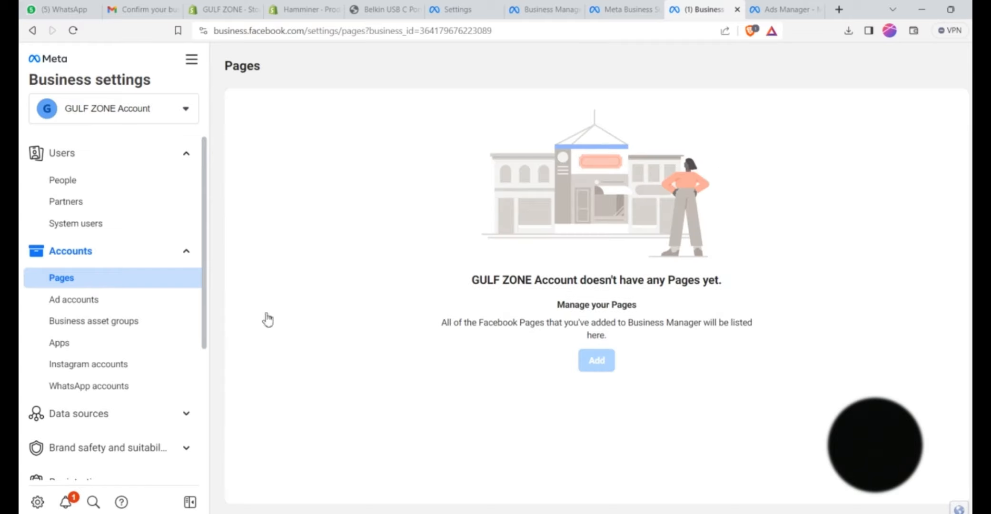
mouse_move(594, 362)
click(703, 418)
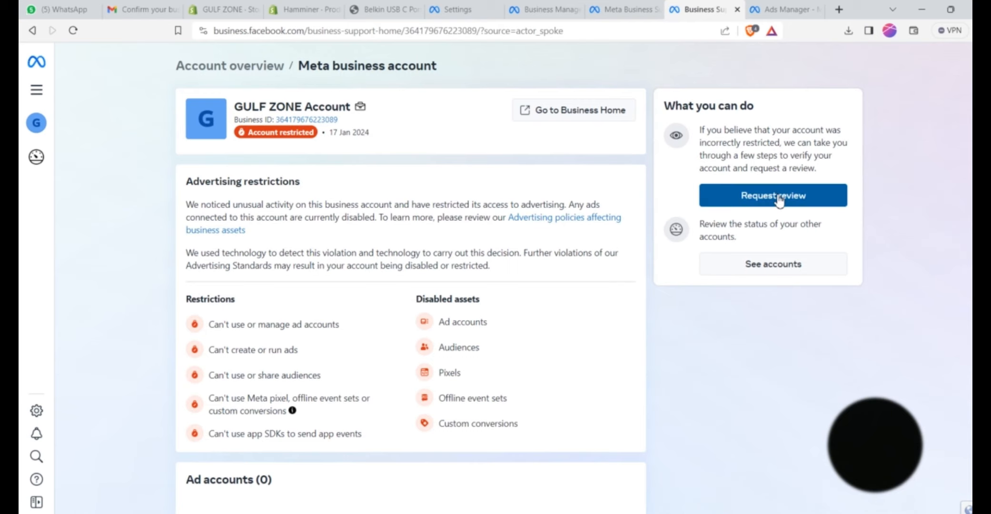
- Submit a review request for the restricted GULF ZONE account and tick 'I'm not a robot'
click(769, 206)
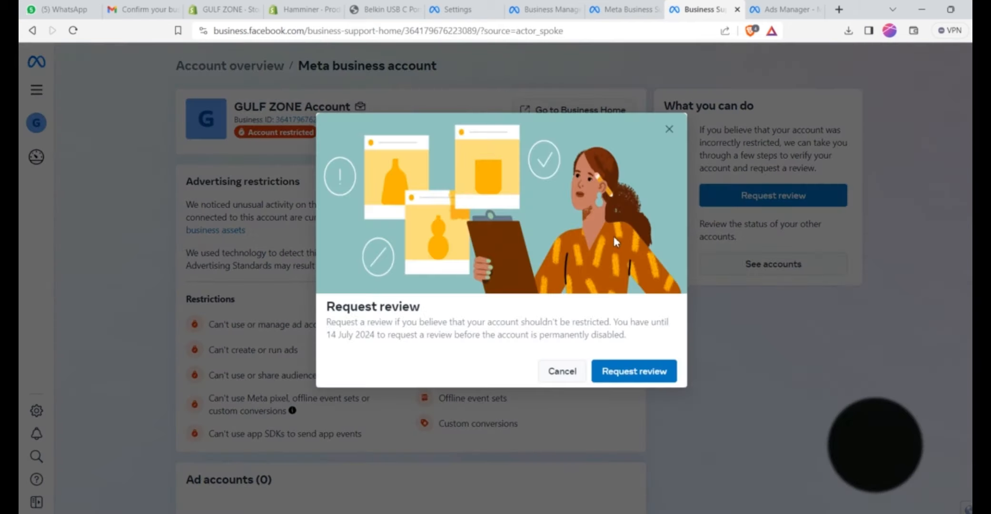
click(637, 373)
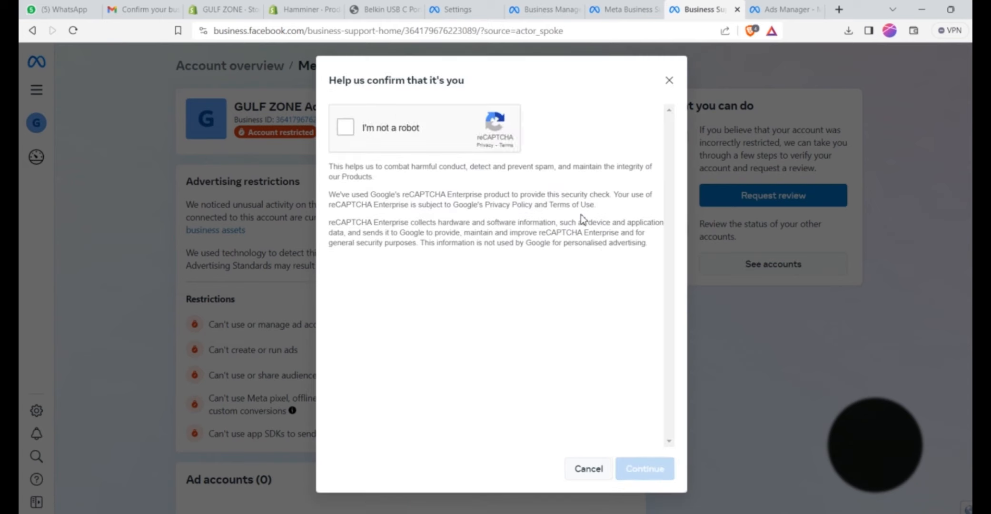
click(351, 130)
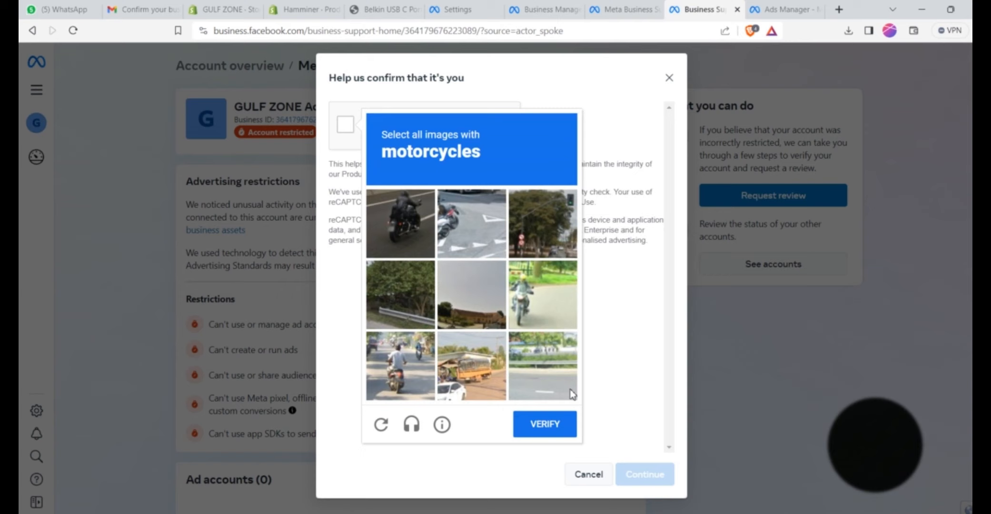
- Select the four motorcycle images, verify, and continue to mobile number verification
click(419, 228)
click(467, 226)
click(552, 295)
click(402, 365)
click(542, 434)
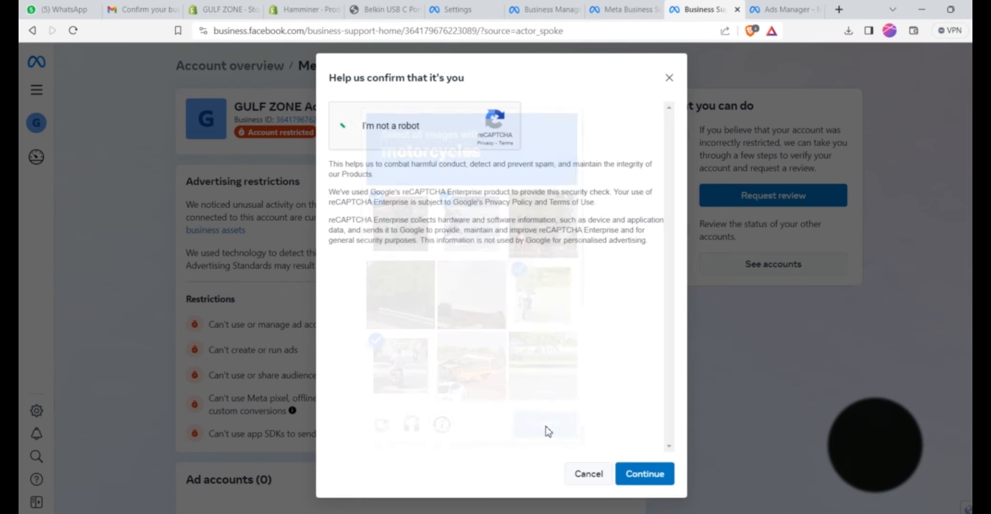
click(643, 472)
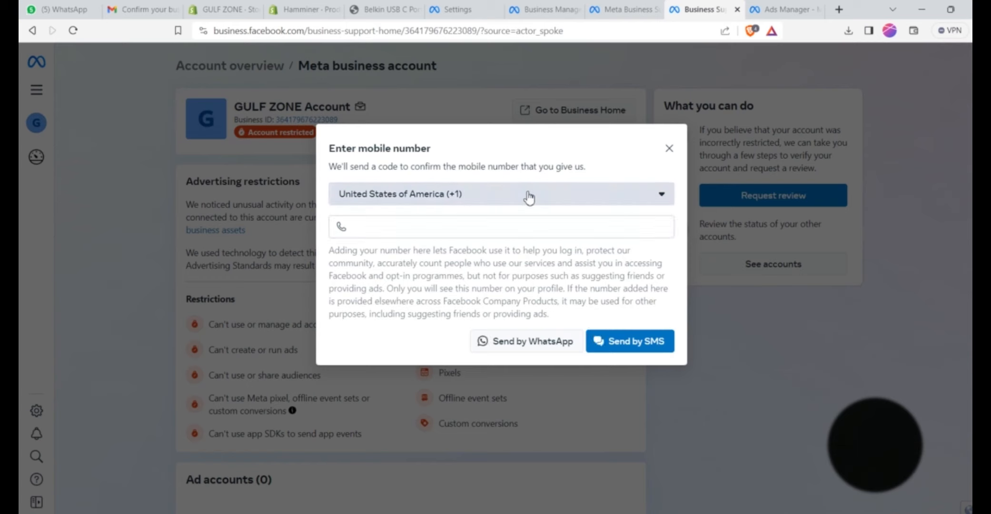
- Choose United Arab Emirates (+971), fill in the saved mobile number, and send the code by WhatsApp
click(527, 197)
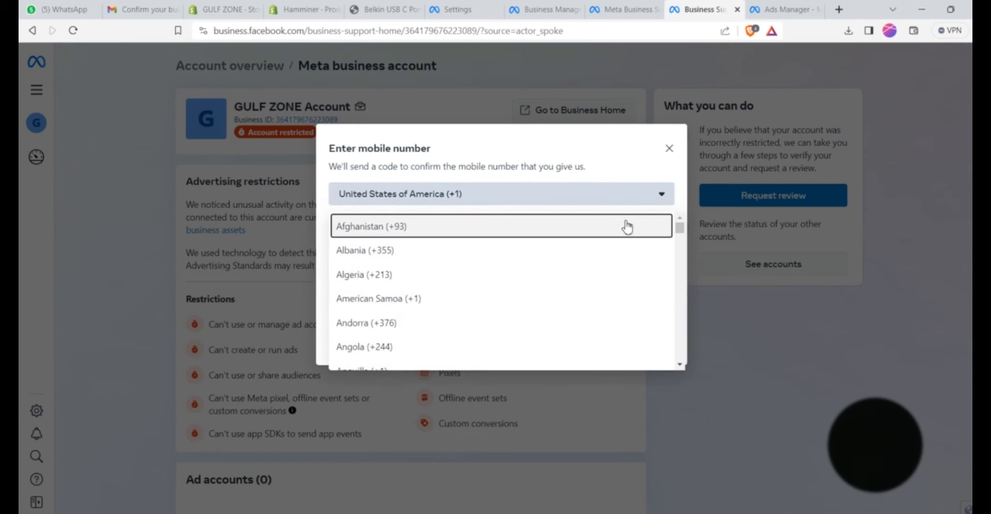
drag(679, 227, 679, 361)
scroll(475, 317, up, 3)
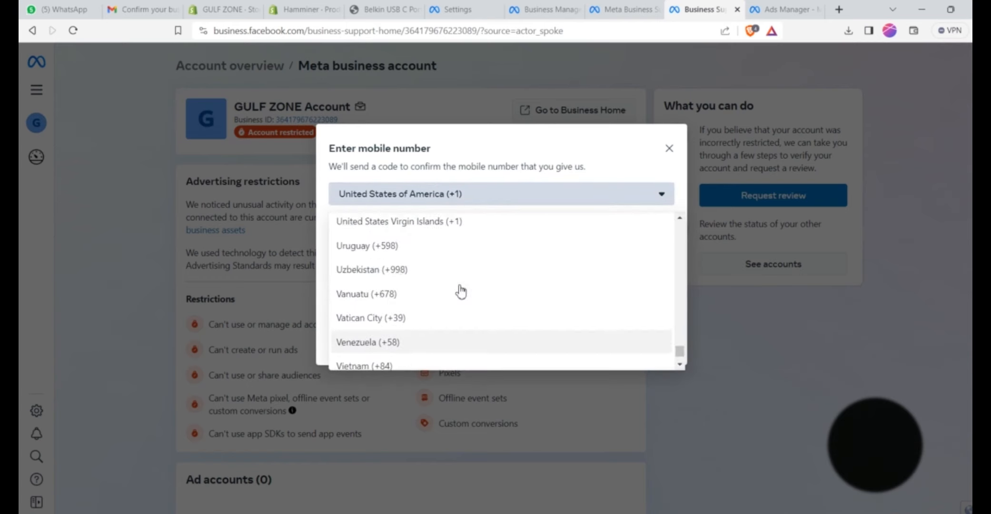
scroll(460, 292, up, 3)
click(441, 220)
click(435, 228)
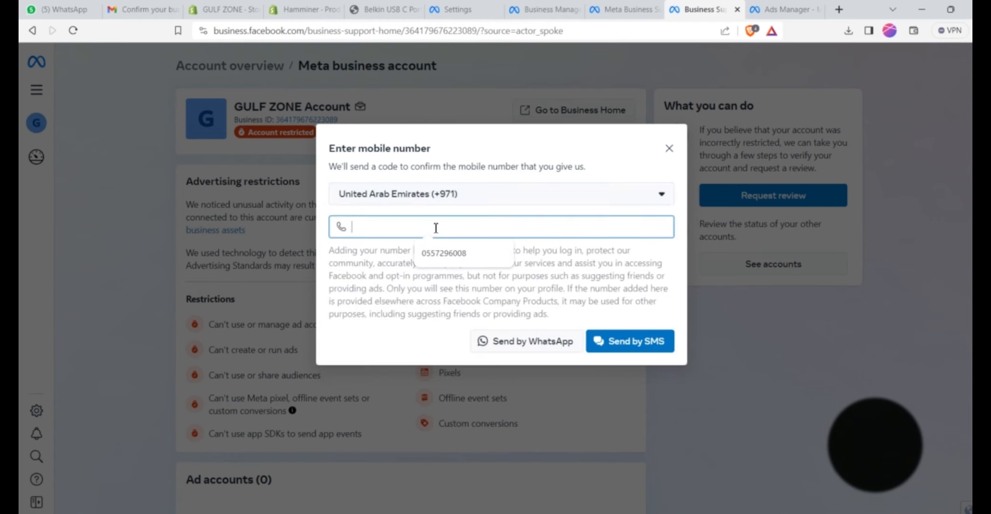
click(444, 252)
click(517, 342)
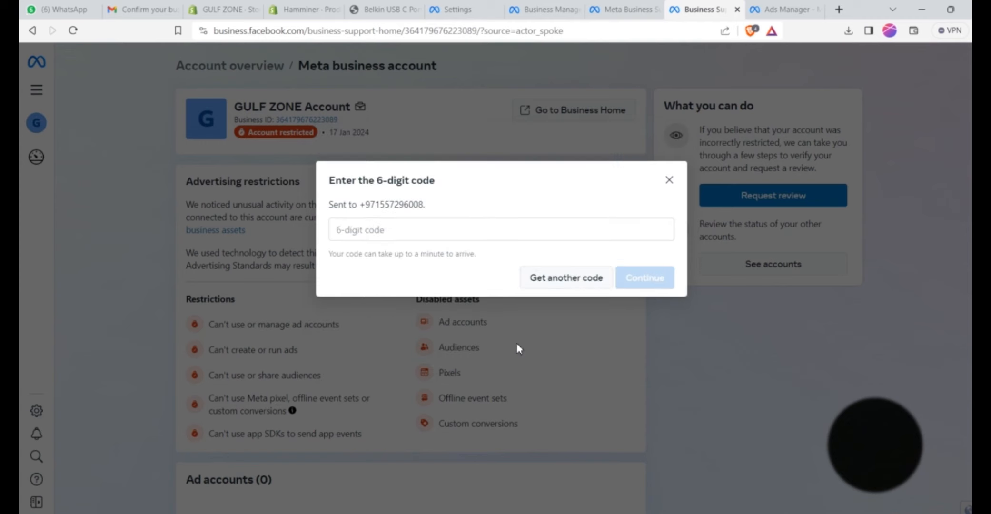
- Enter the 6-digit WhatsApp confirmation code and submit it
click(439, 232)
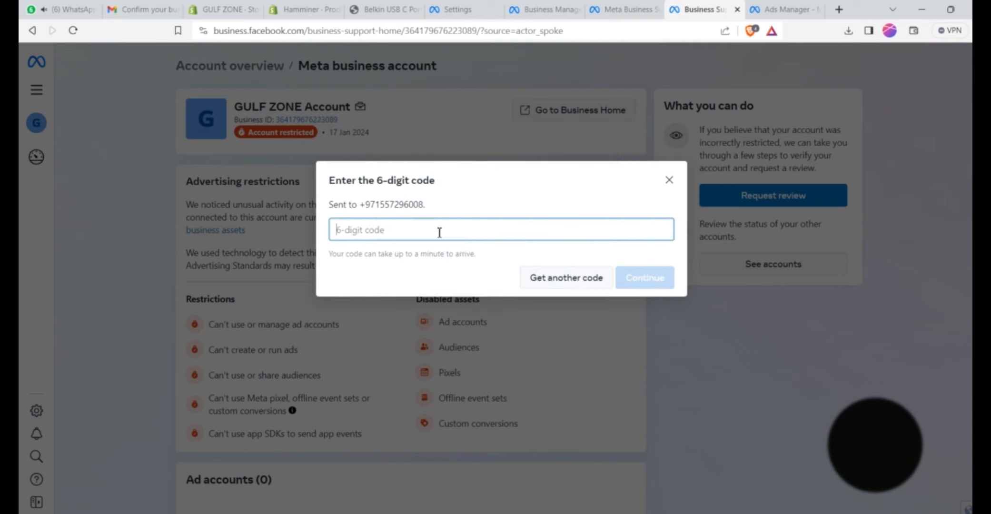
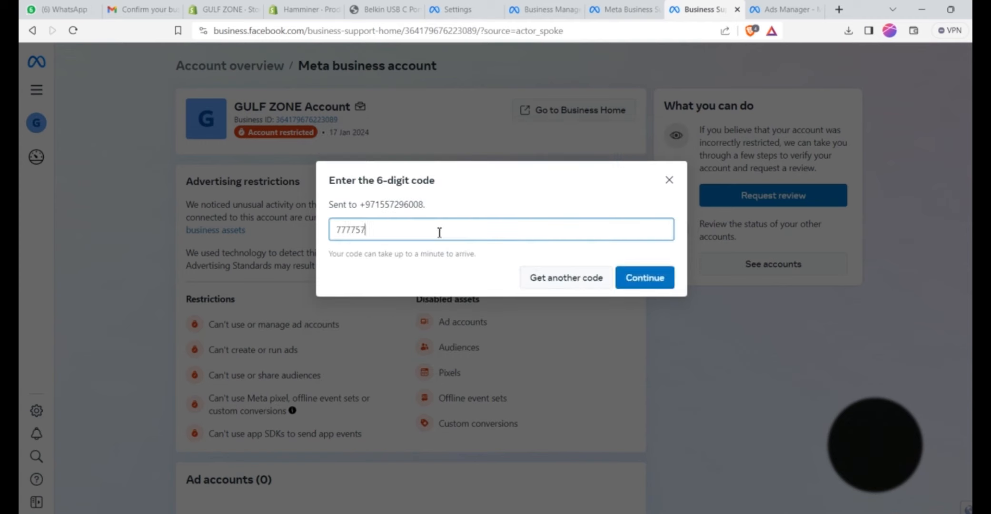
click(645, 281)
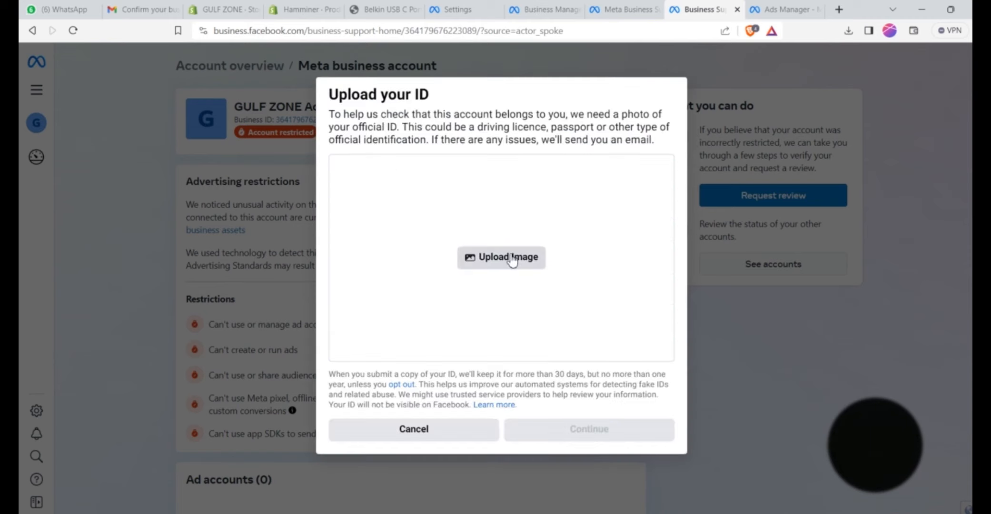
- Upload an ID image from the Data (D:) > UAE Documents folder
click(511, 261)
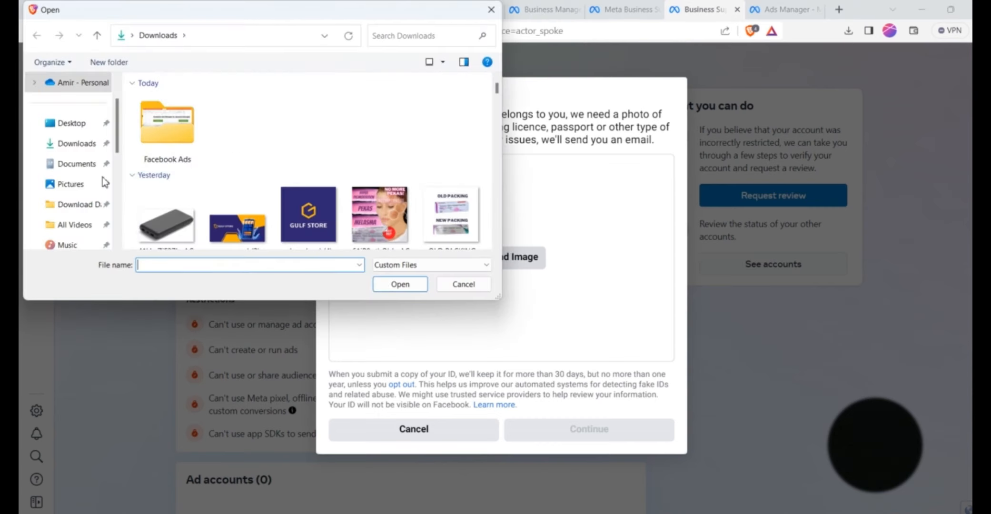
click(76, 184)
scroll(281, 166, down, 15)
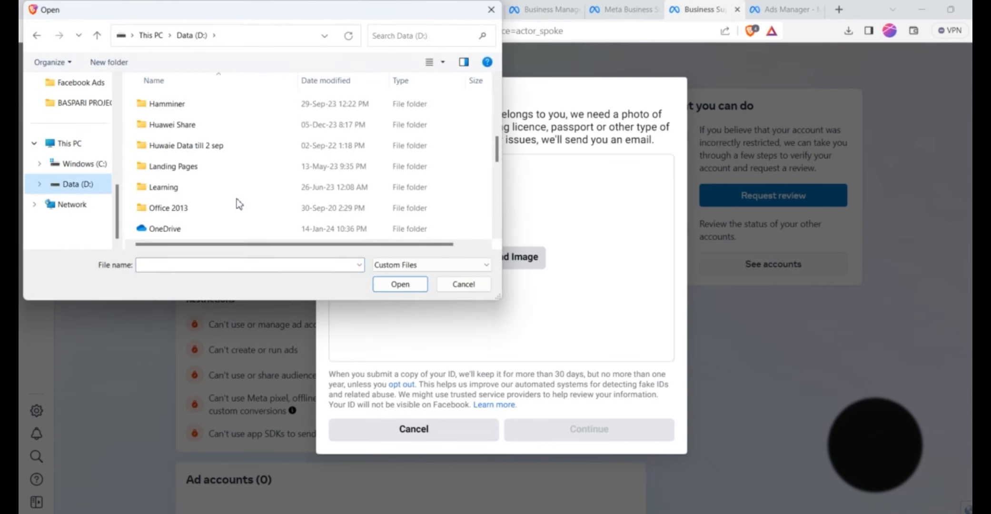
scroll(237, 198, down, 3)
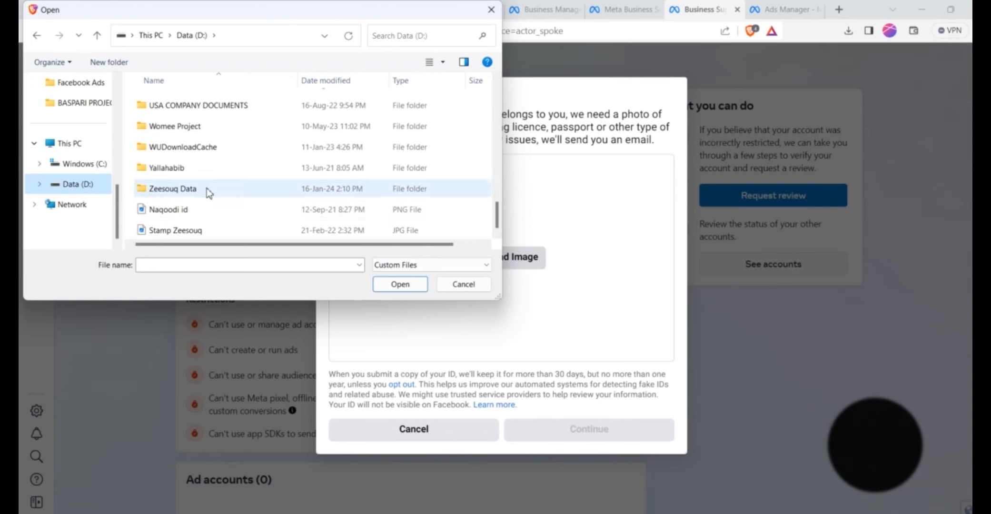
scroll(206, 188, up, 1)
double_click(183, 121)
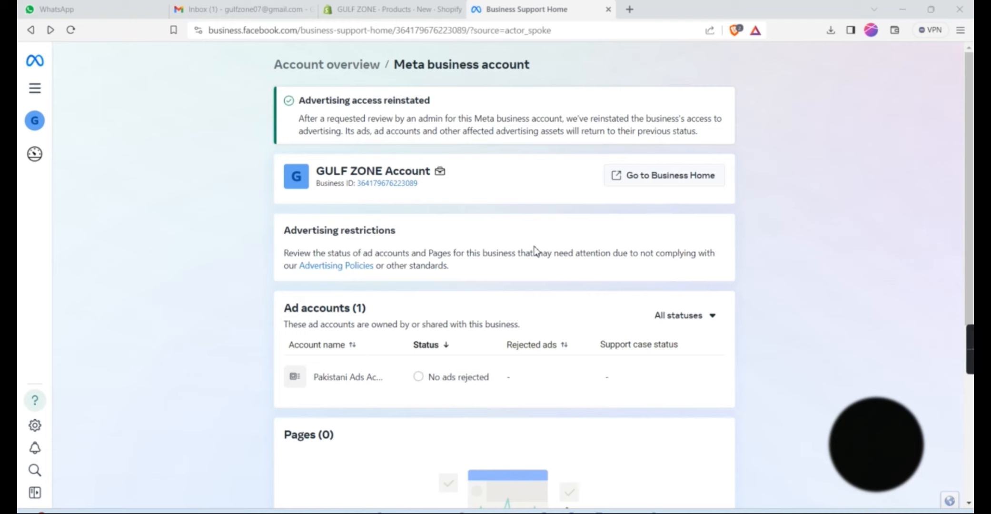
- Check the 'Advertising access reinstated' notice and bring up the All tools menu
drag(299, 100, 437, 106)
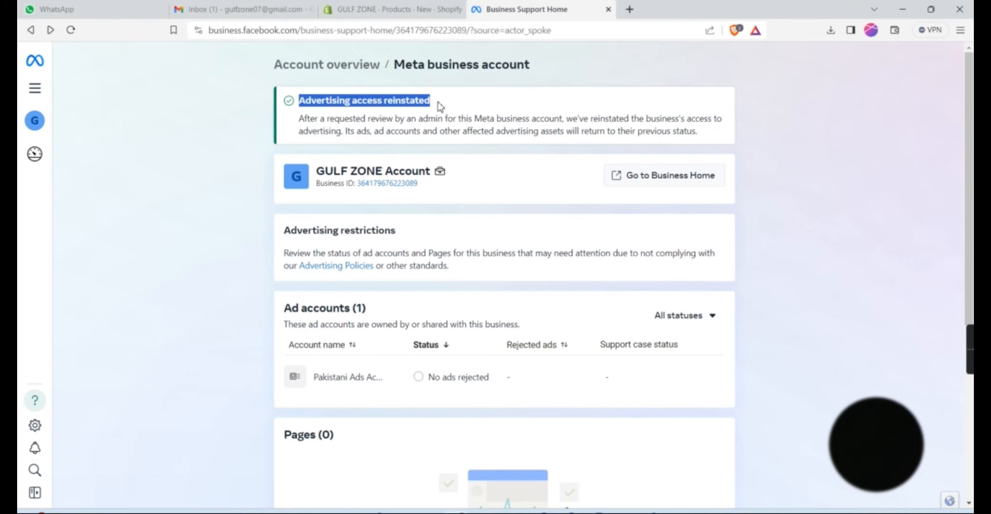
click(343, 131)
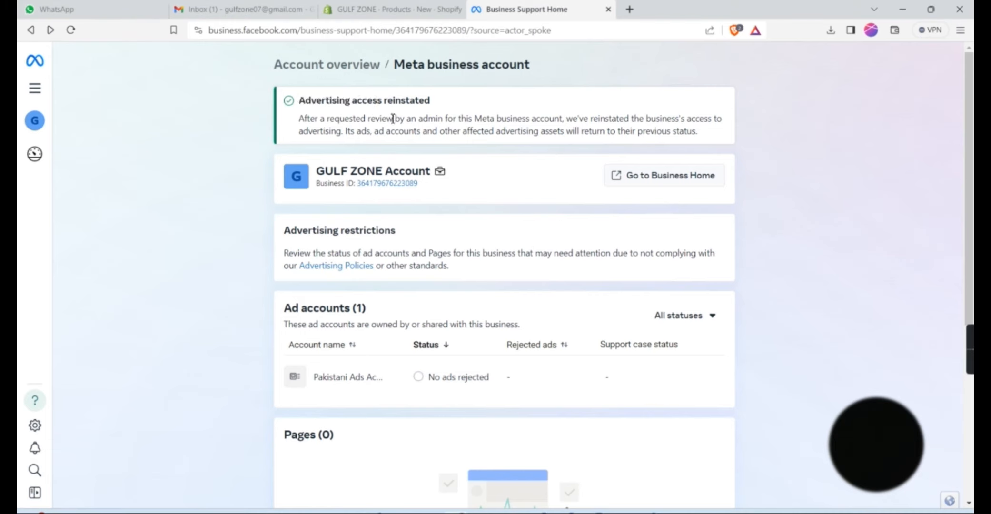
drag(299, 100, 490, 97)
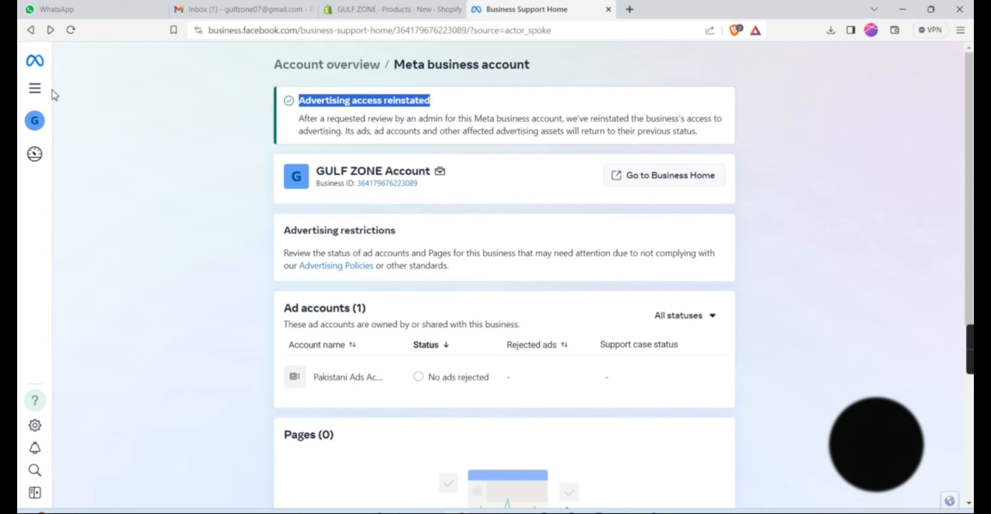
click(35, 88)
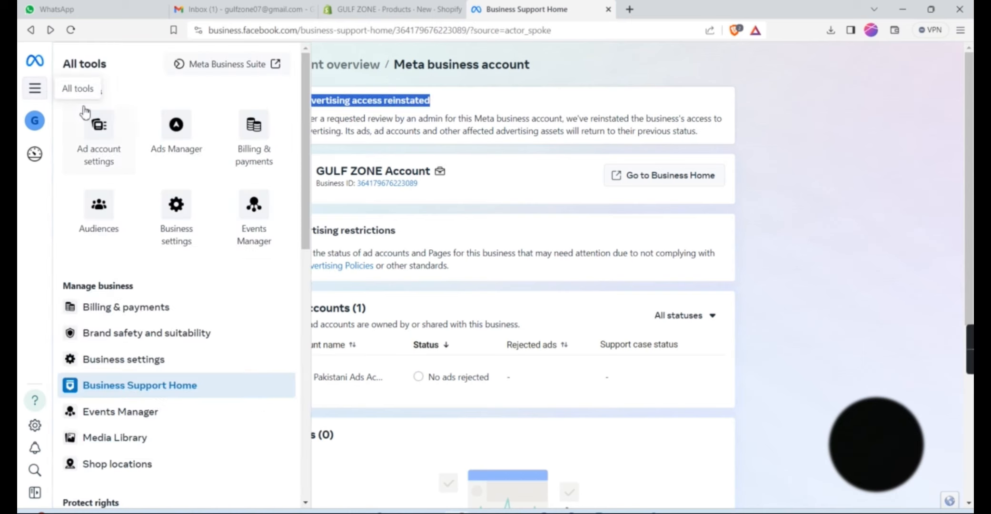
- Open Ads Manager, dismiss the ad blocker and payment notices, and switch to Pakistani Ads Account
click(177, 142)
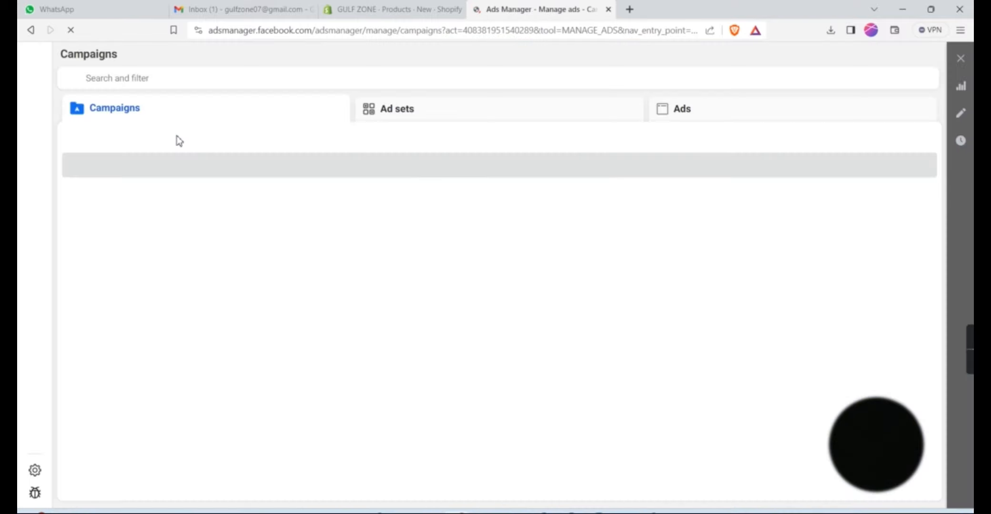
click(665, 177)
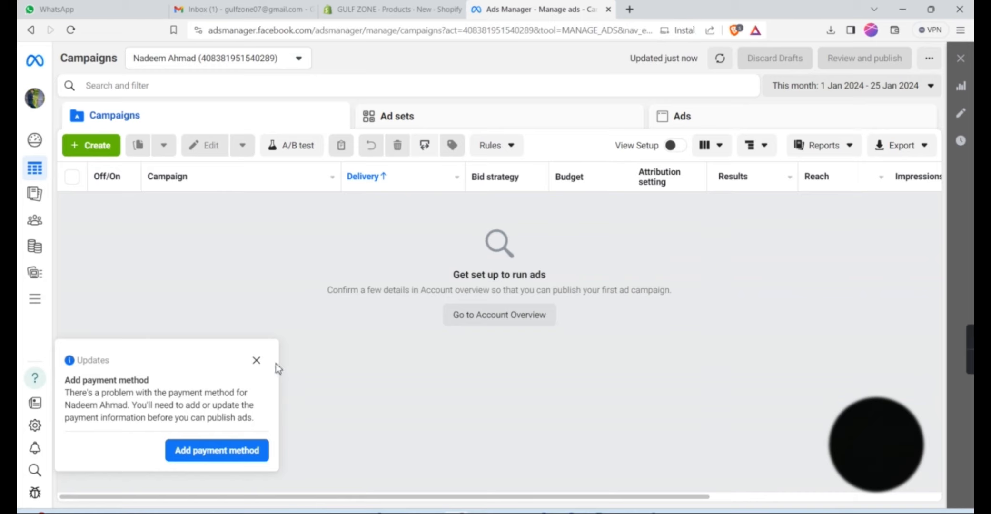
click(257, 361)
click(274, 62)
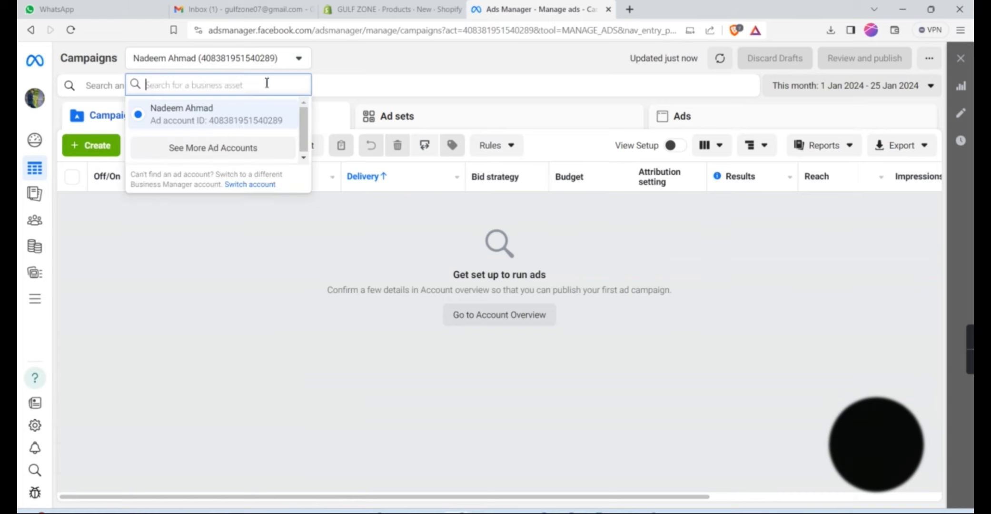
click(230, 147)
click(215, 139)
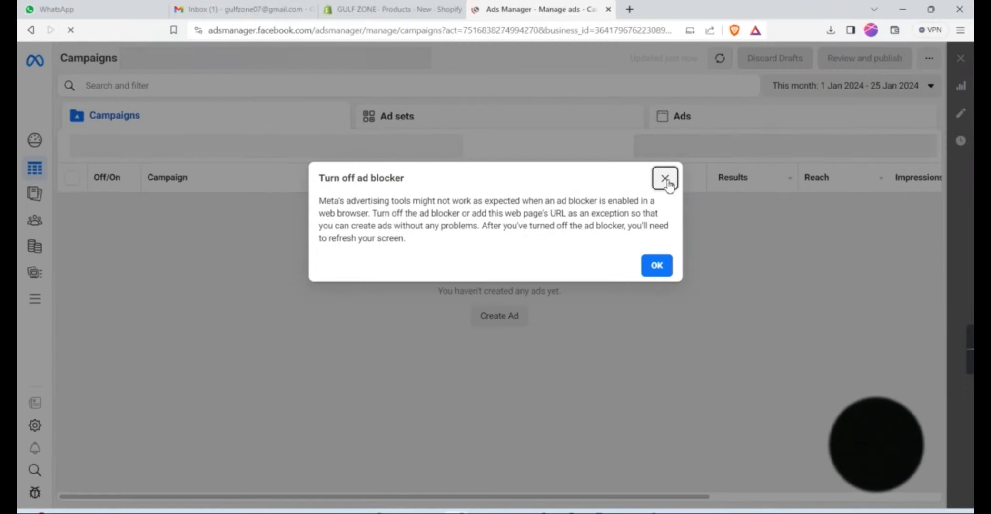
click(665, 178)
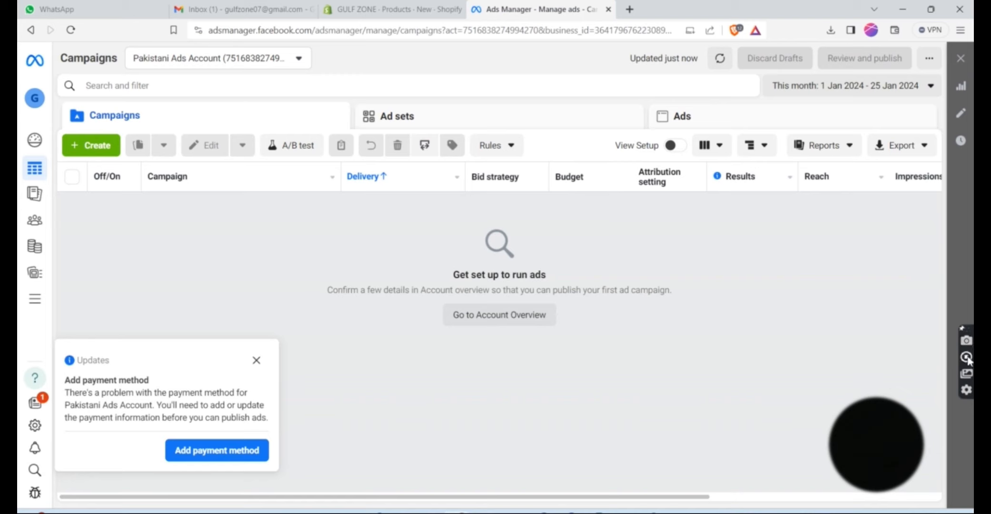
- Open Business settings showing GULF ZONE Account's People list with one Full control user
click(966, 357)
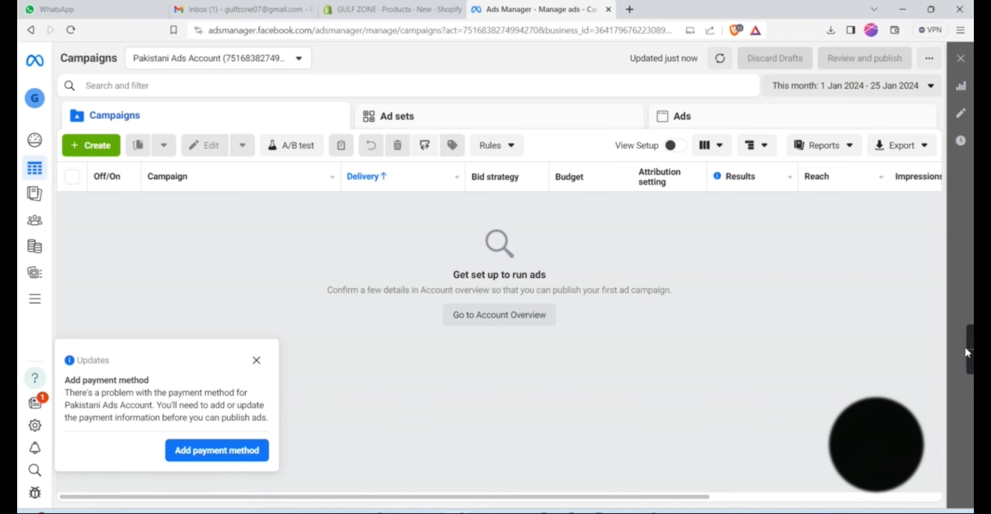
mouse_move(871, 401)
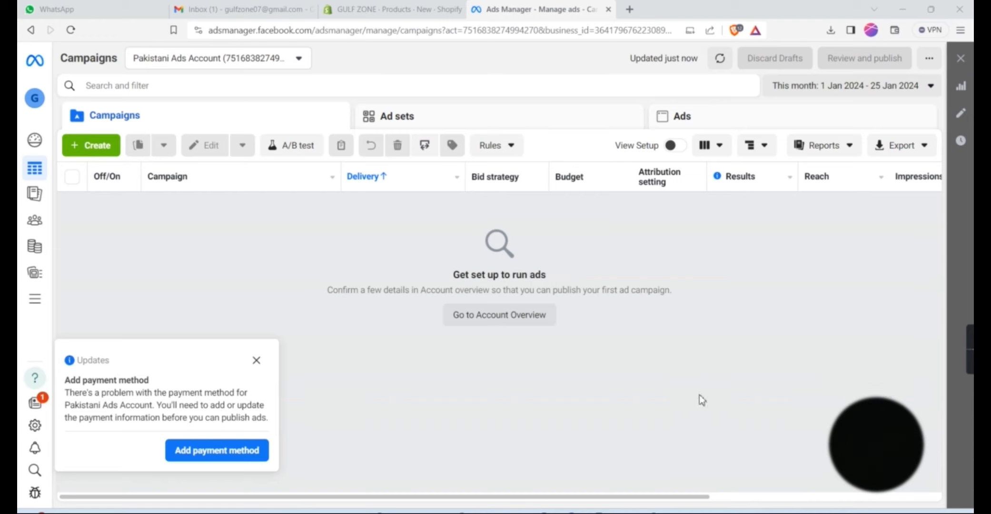
mouse_move(969, 362)
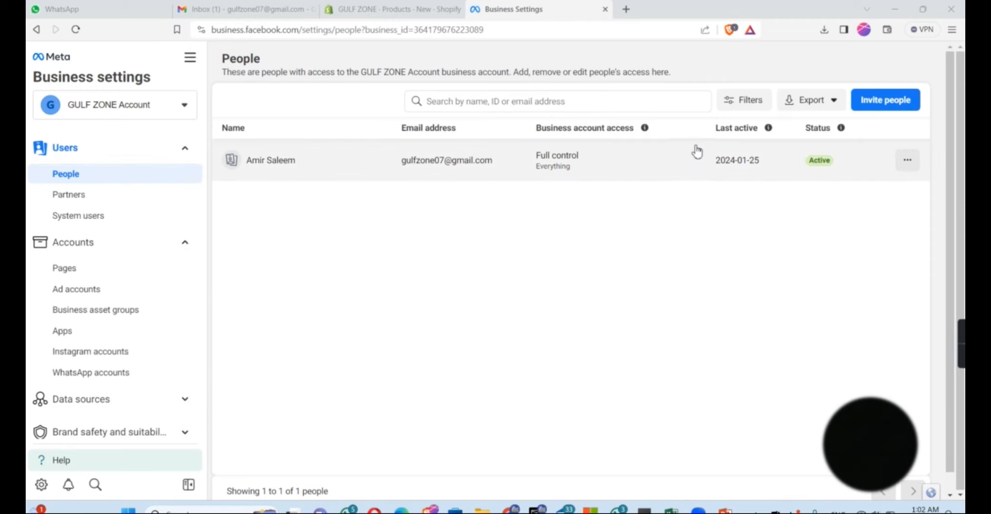
- Add the Gulf Store page (searched 'gul') under Pages, then open and close Assign people
click(126, 273)
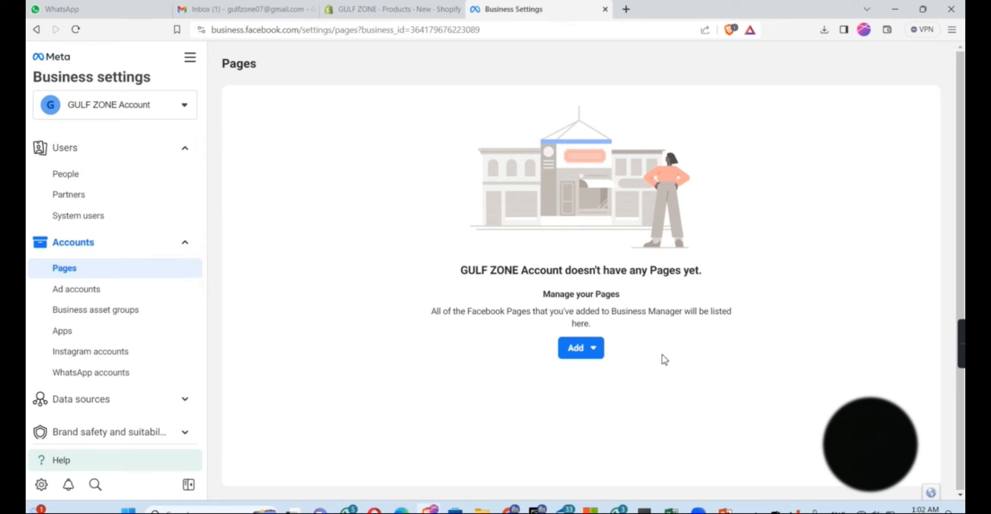
click(585, 349)
click(628, 408)
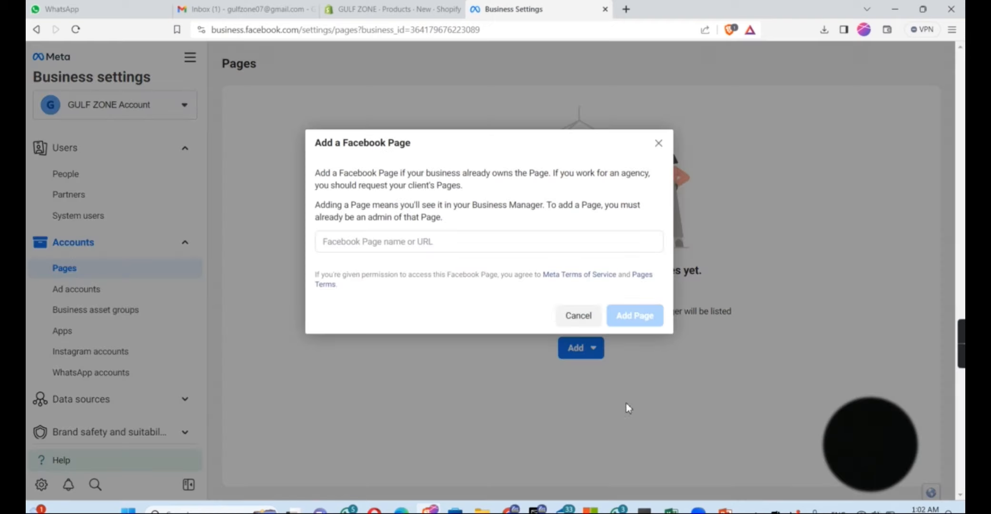
click(402, 238)
text(gul)
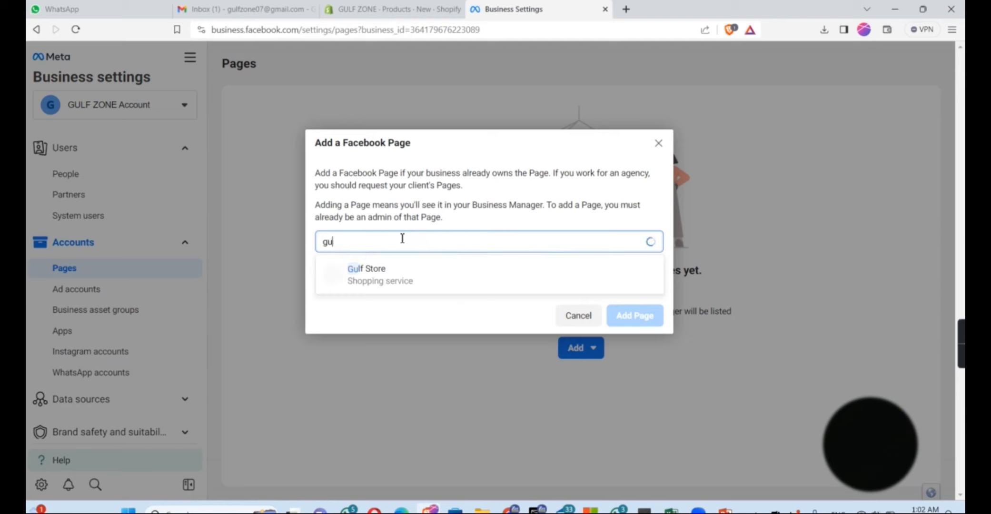
click(394, 276)
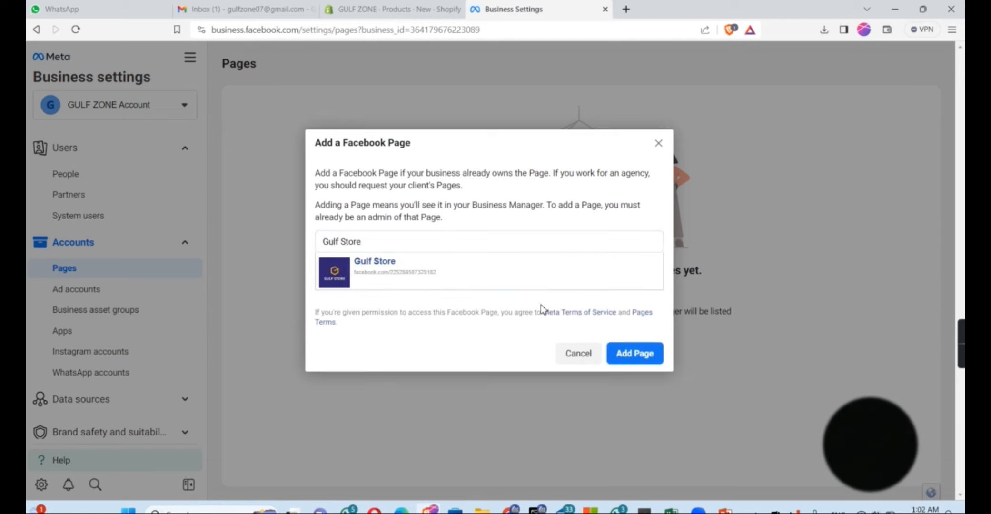
click(634, 355)
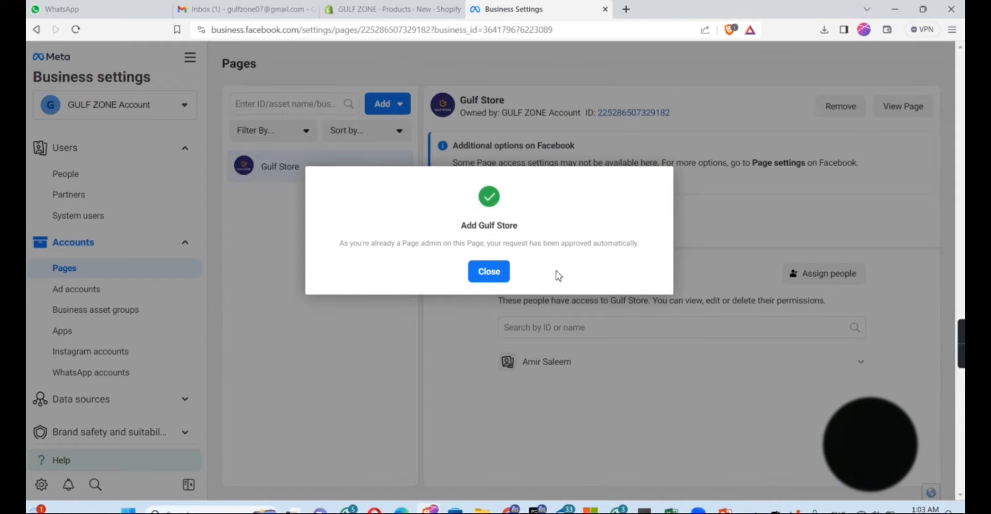
click(500, 277)
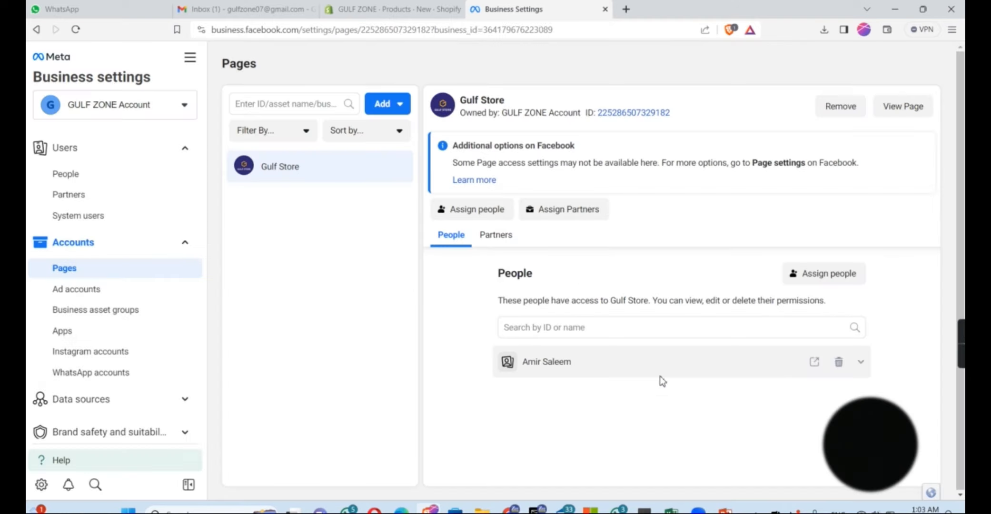
click(493, 210)
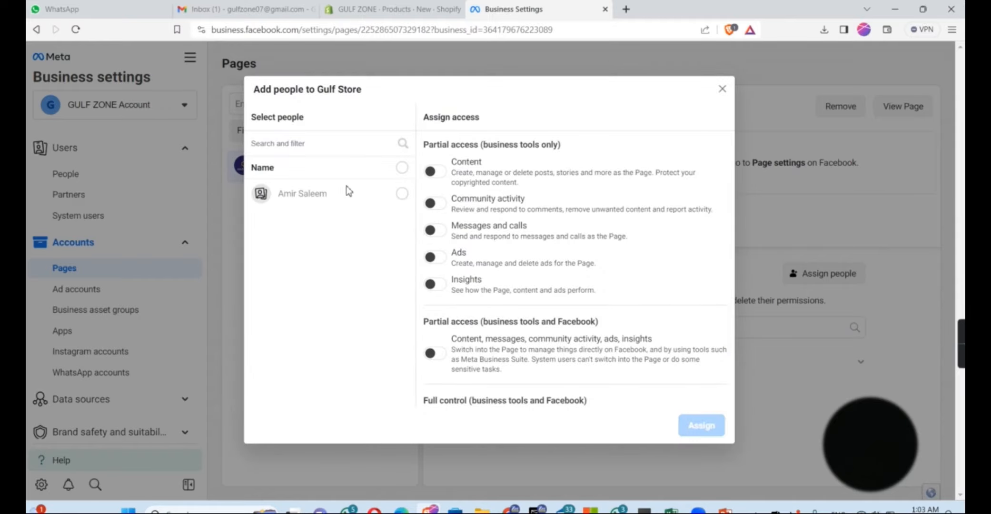
click(722, 89)
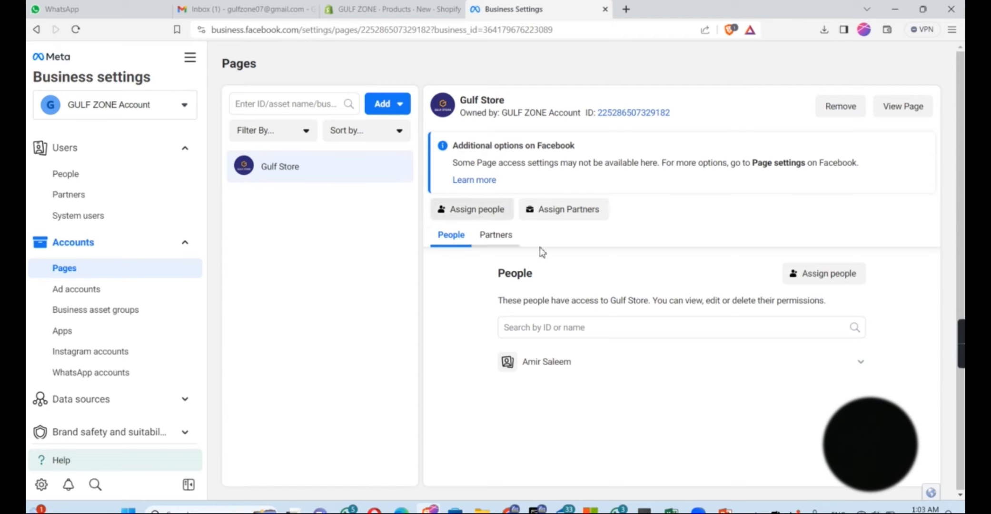
- Review the ad accounts, then start connecting an Instagram account under Instagram accounts
click(138, 297)
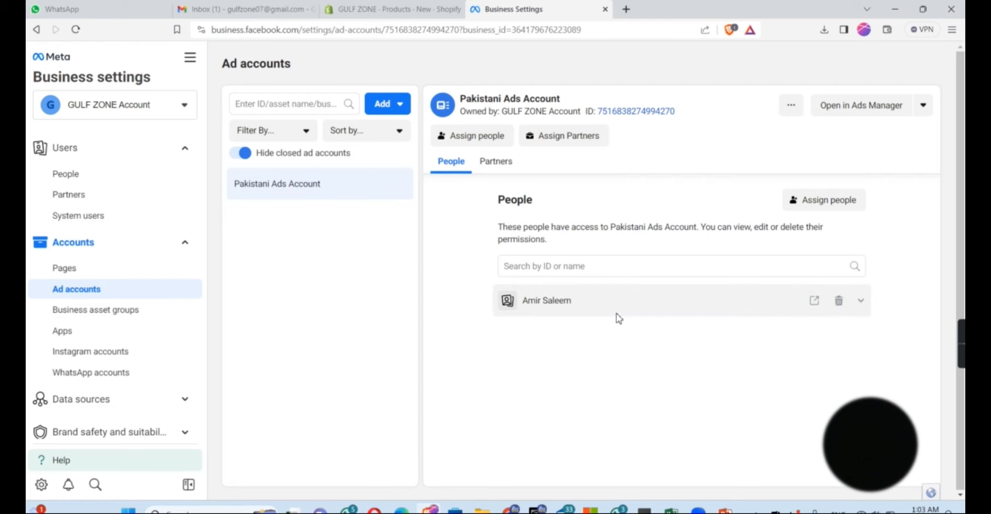
scroll(105, 300, down, 1)
click(111, 294)
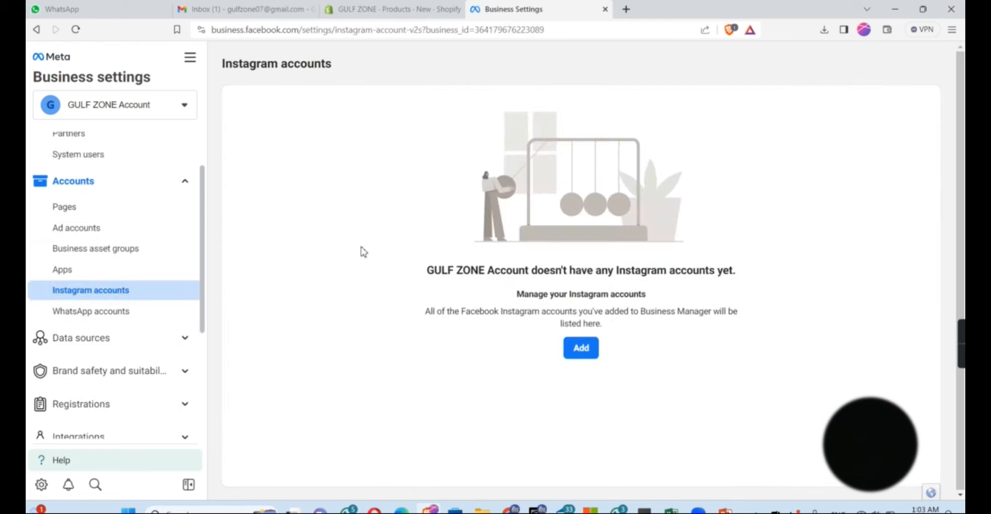
click(588, 351)
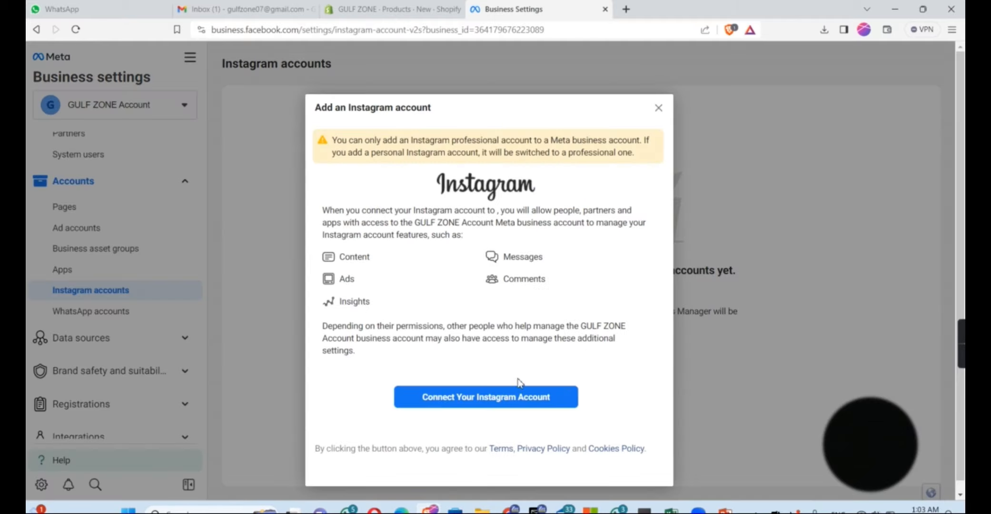
click(505, 397)
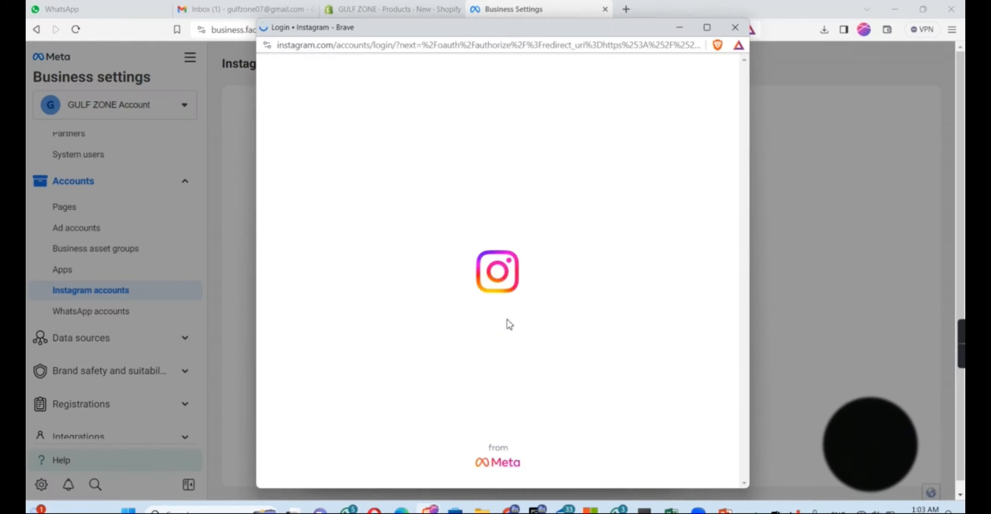
- Close the Instagram login window and cancel the dialog, leaving no Instagram accounts linked
click(510, 157)
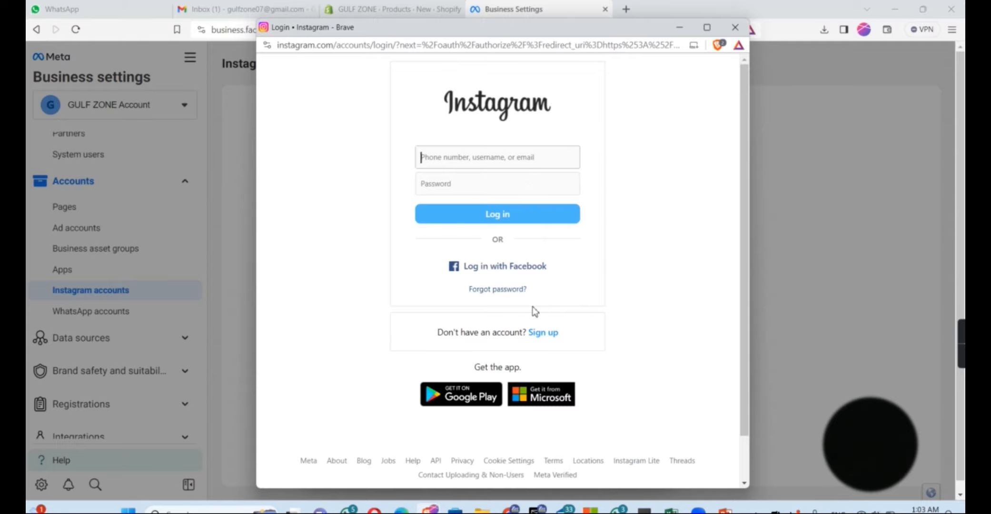
click(737, 34)
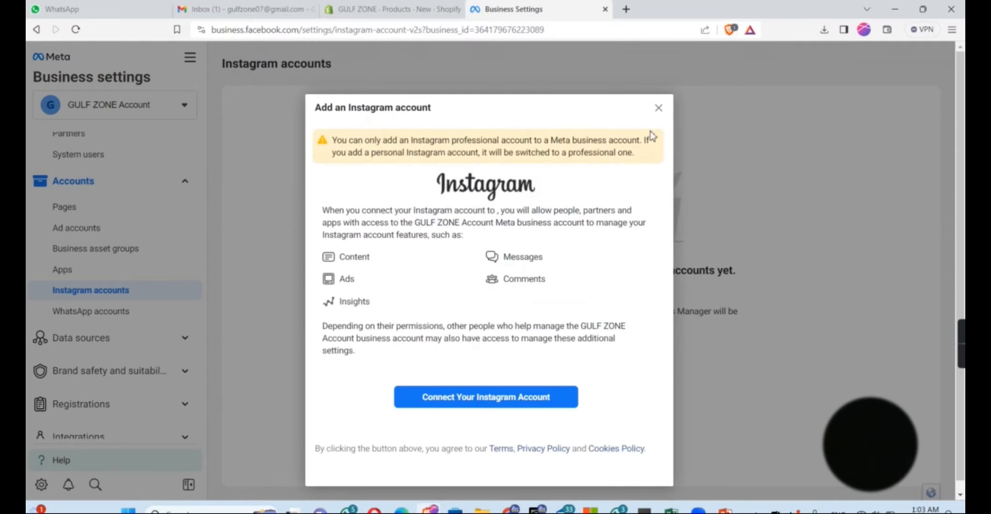
click(658, 108)
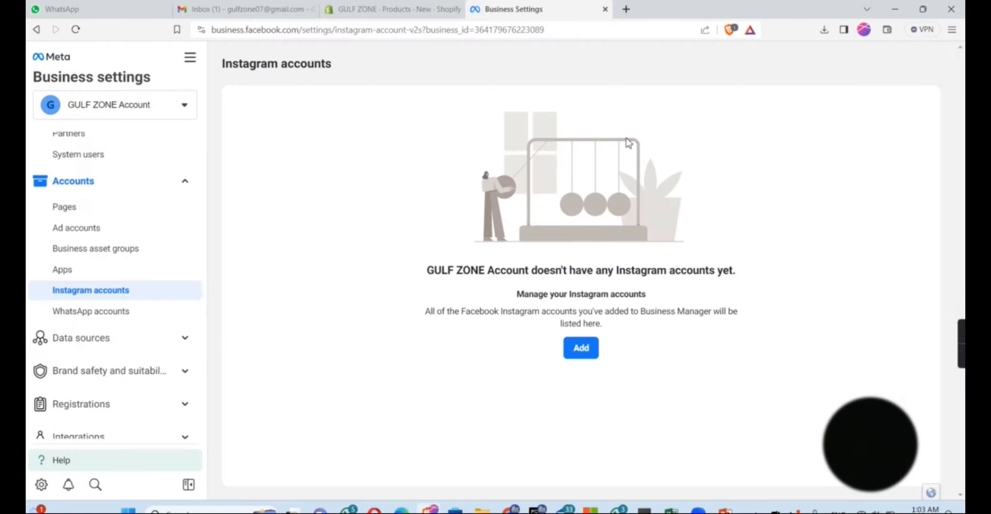
click(123, 315)
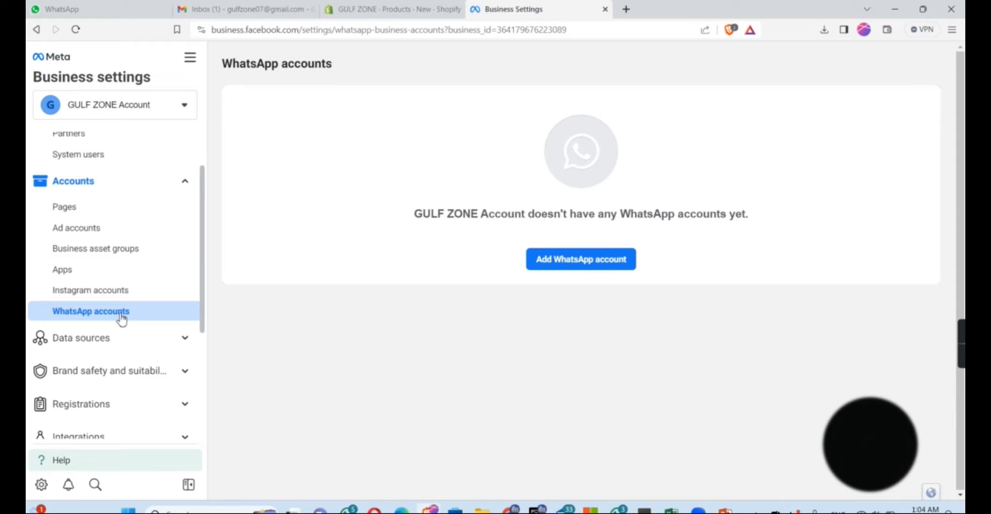
- Start adding a WhatsApp account, check the country codes keeping US +1, then cancel
click(566, 260)
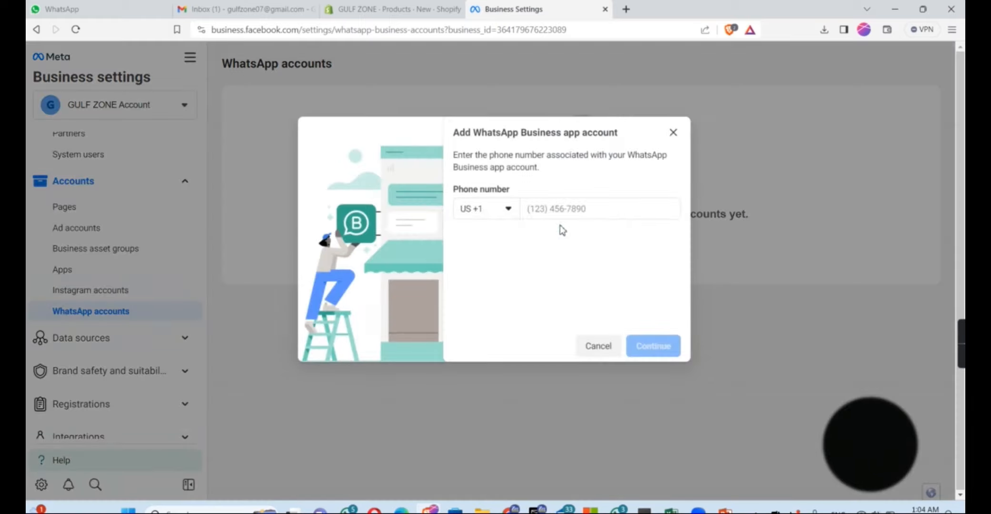
click(544, 209)
click(510, 212)
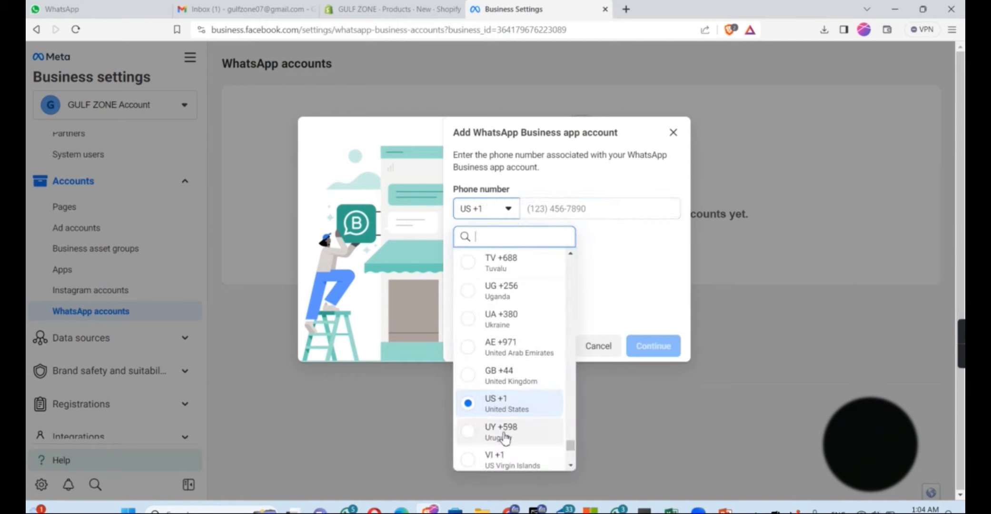
click(565, 208)
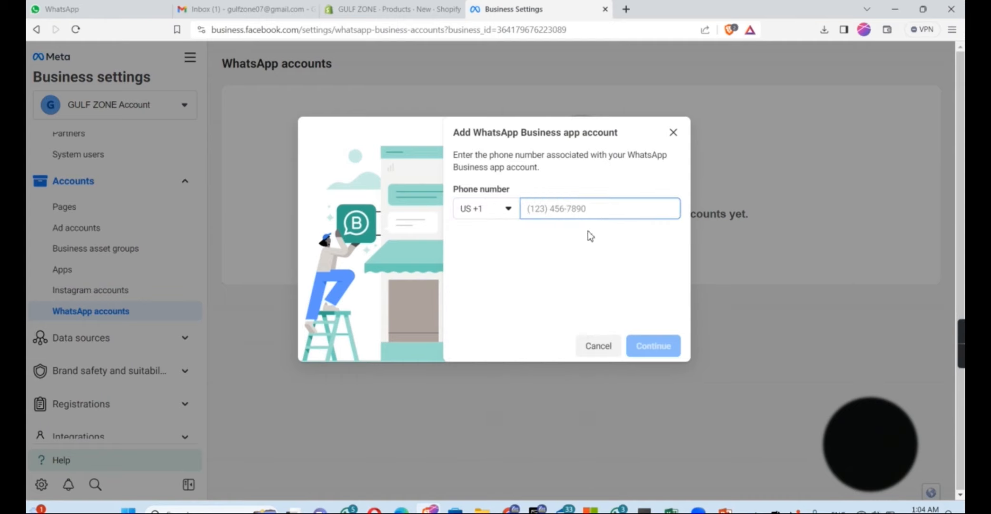
click(671, 142)
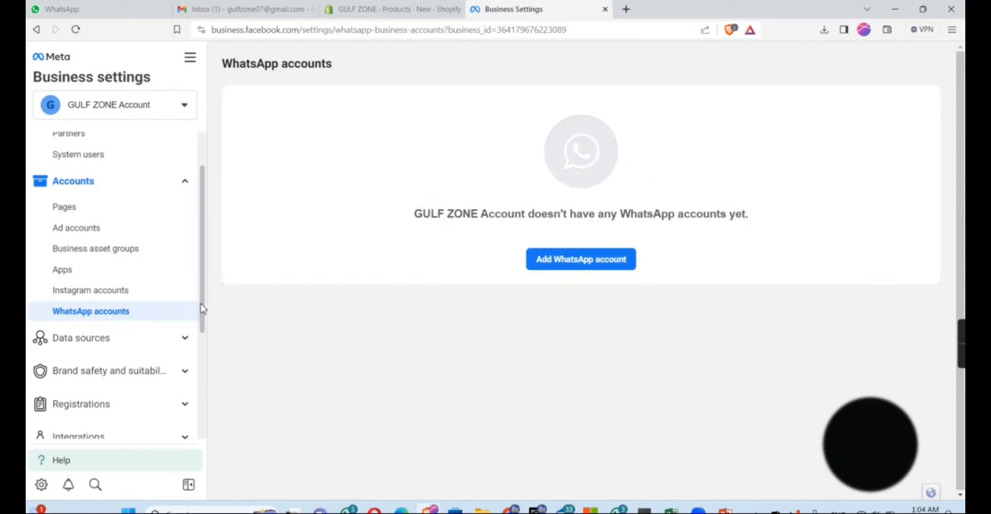
- Expand the Data sources section in the settings sidebar
scroll(200, 304, down, 1)
drag(200, 314, 201, 388)
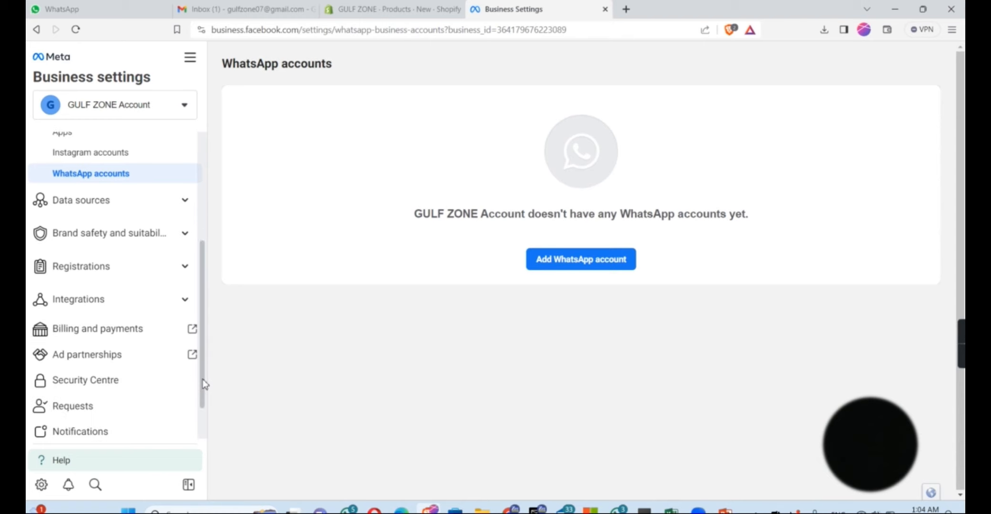
click(183, 208)
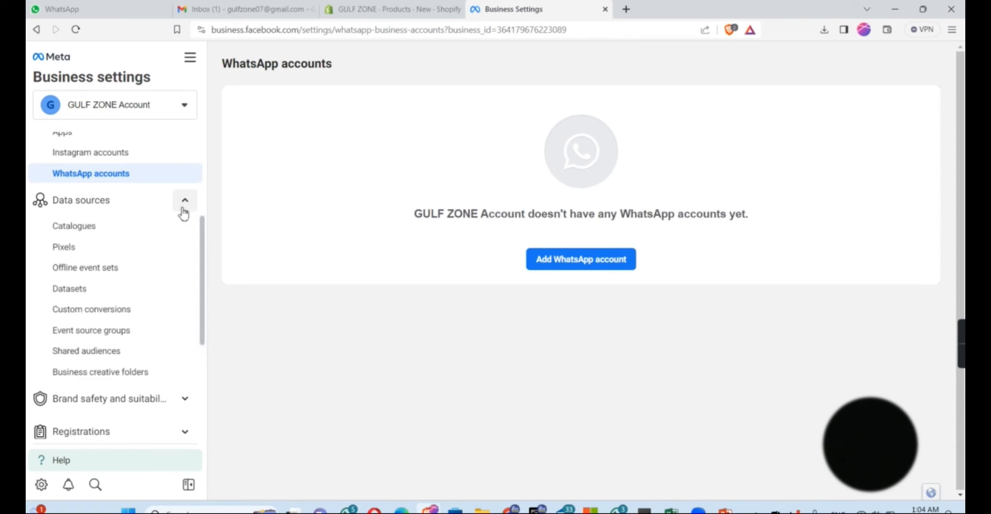